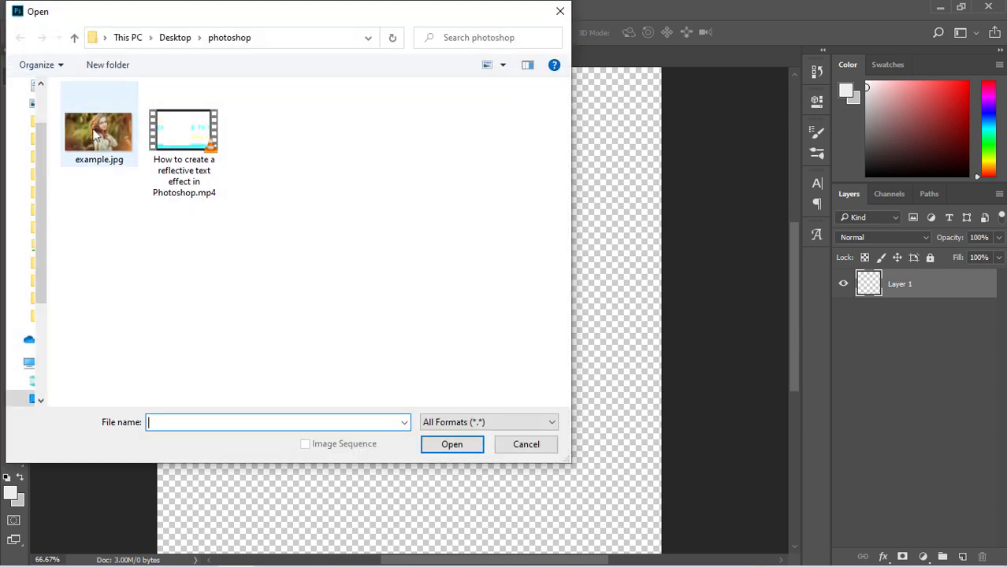
# - Open example.jpg from the photoshop folder and unlock its Background layer
pyautogui.click(95, 134)
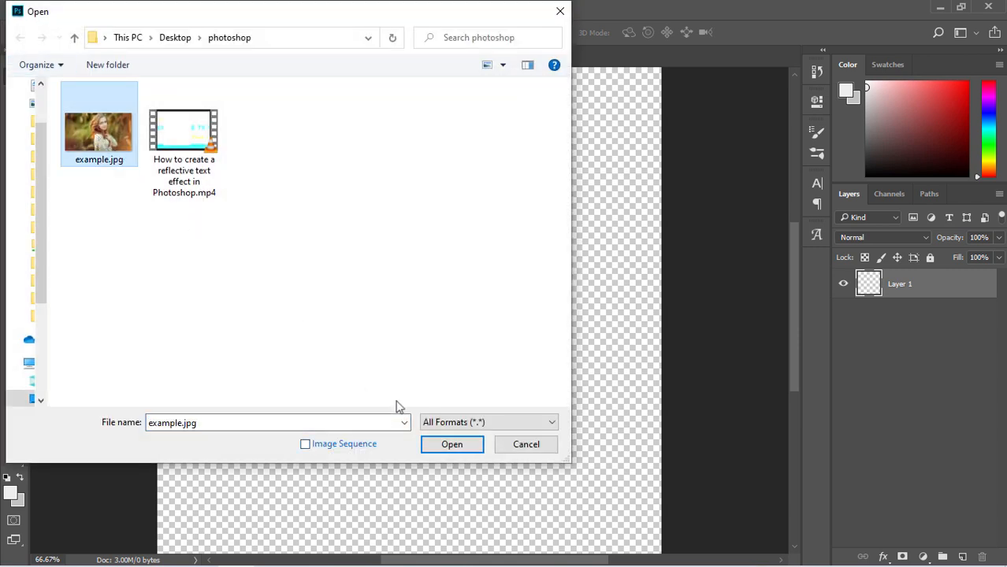
pyautogui.click(446, 444)
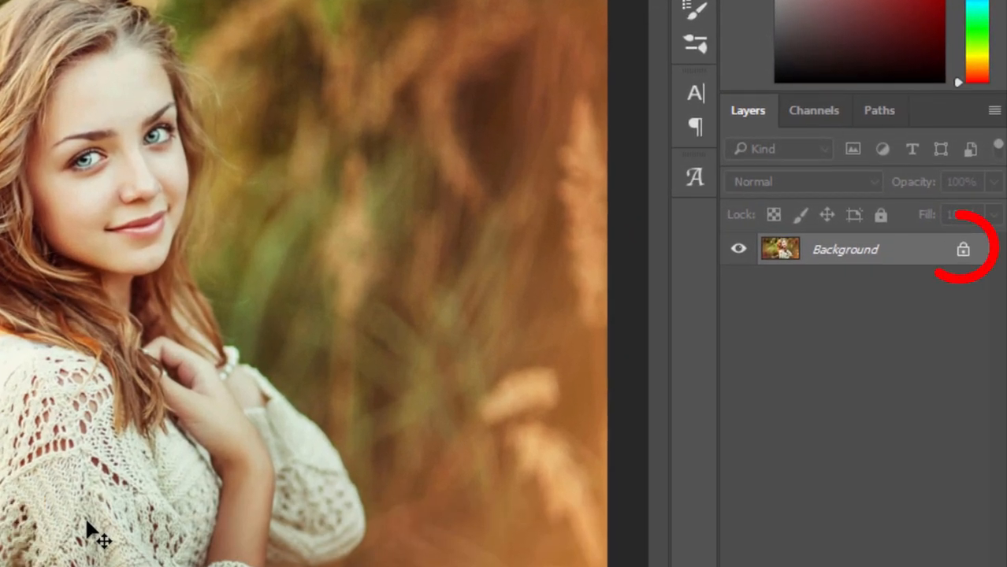
pyautogui.click(963, 251)
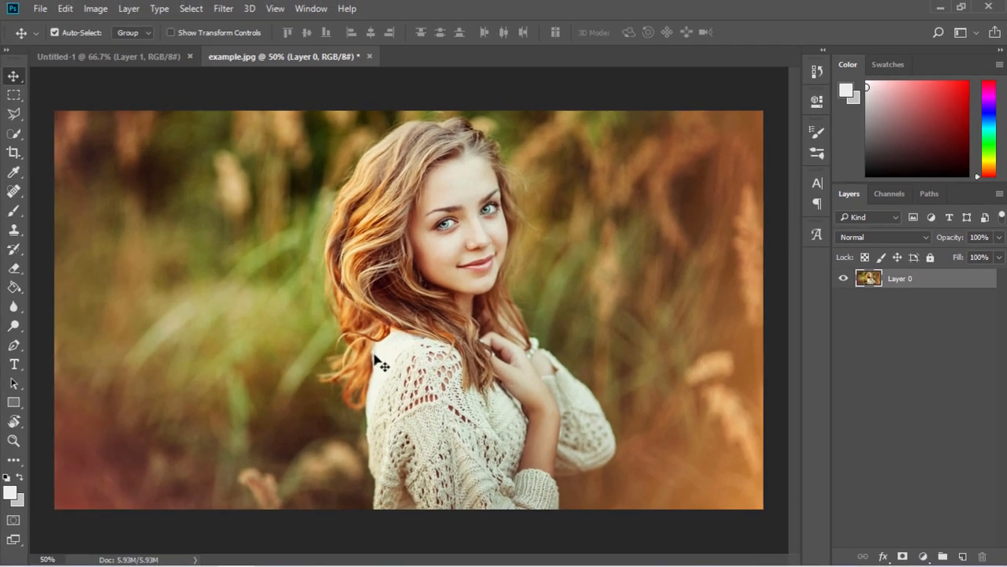
# - Draw a light filled rectangle shape of about 1788 × 992 px over the photo
pyautogui.click(14, 404)
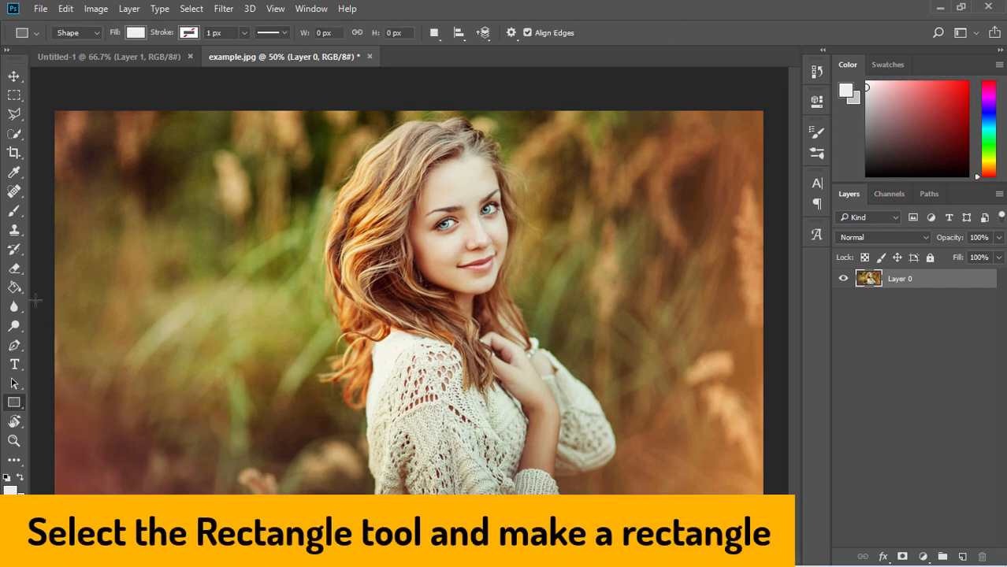
pyautogui.moveTo(74, 135); pyautogui.dragTo(734, 497)
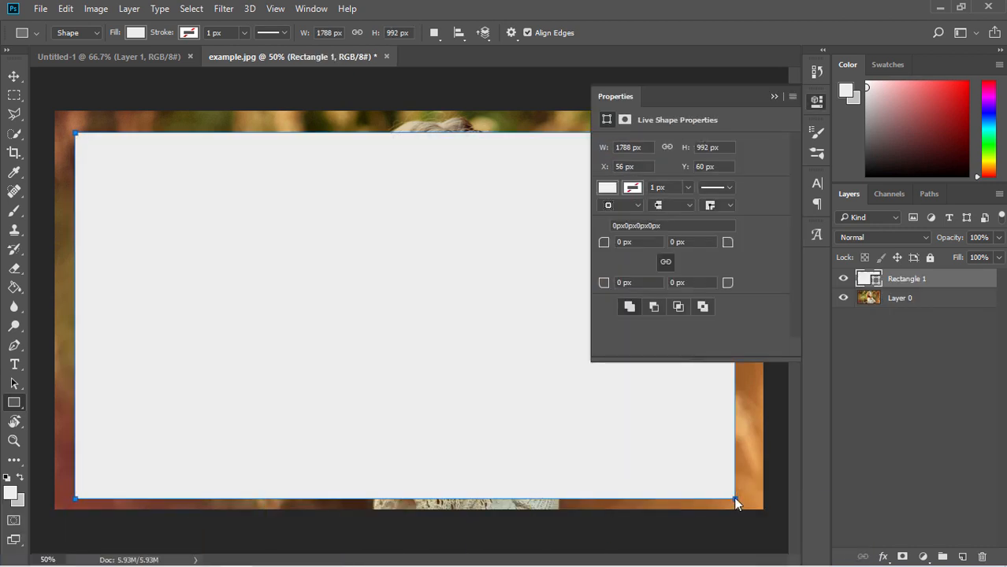
pyautogui.click(774, 96)
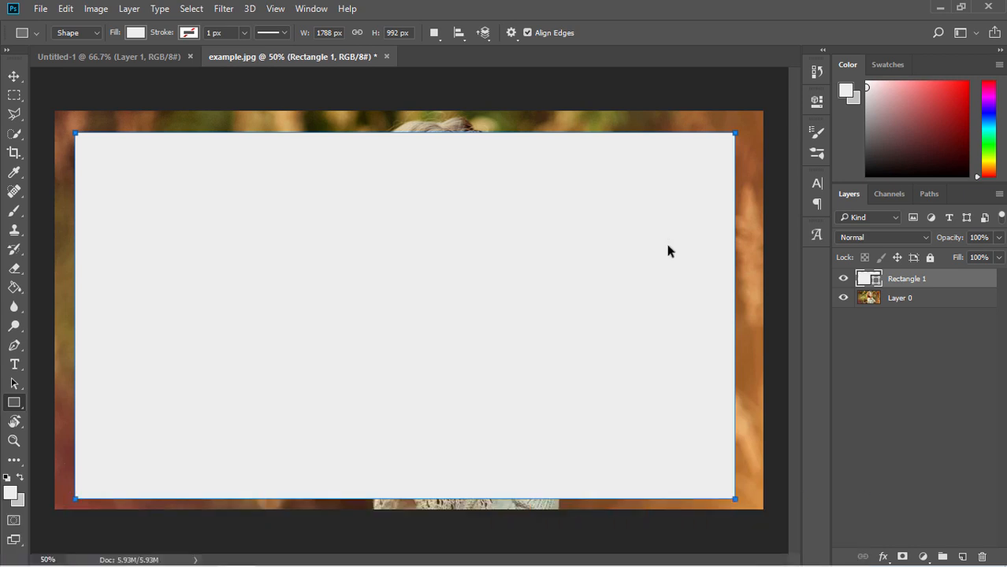
# - Free-transform the rectangle to 1920 × 1080 px so it covers the whole photo
pyautogui.hotkey('ctrl', 't')
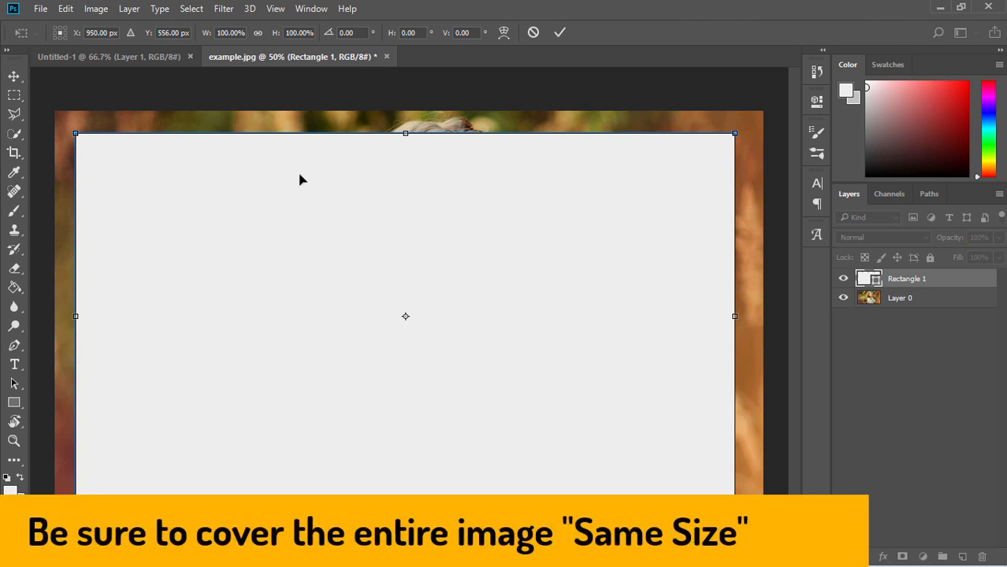
pyautogui.moveTo(78, 134); pyautogui.dragTo(57, 112)
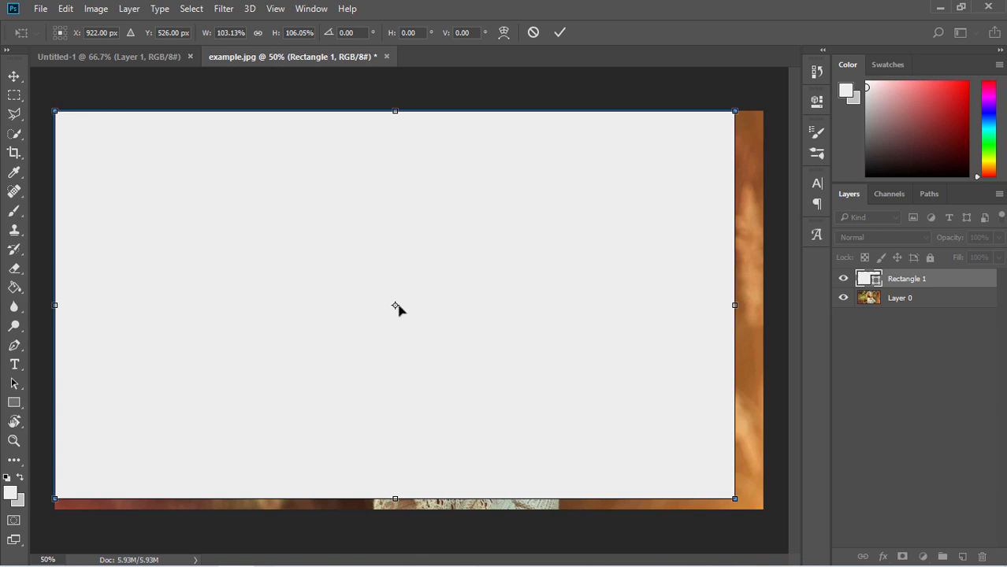
pyautogui.moveTo(739, 501); pyautogui.dragTo(763, 509)
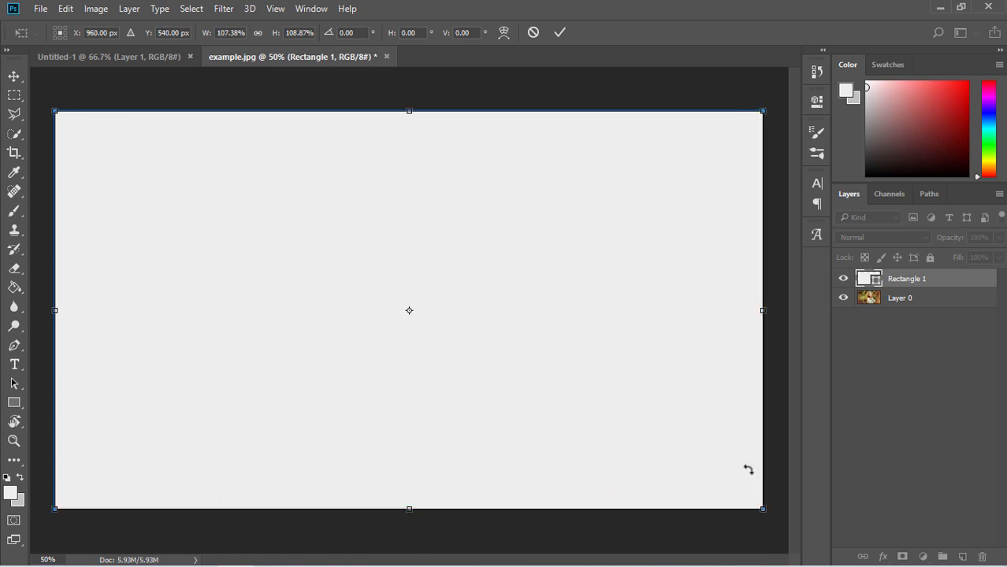
pyautogui.click(557, 32)
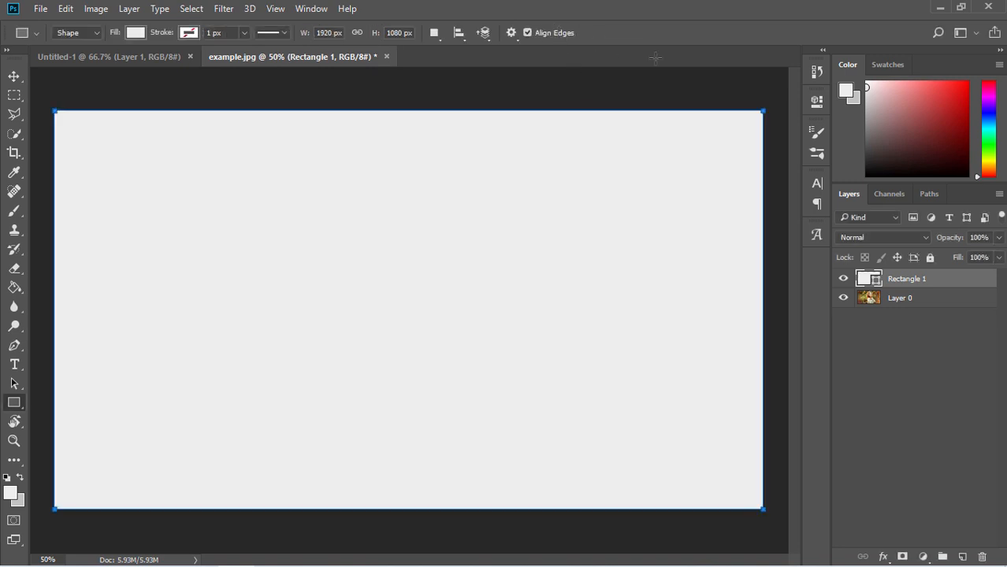
# - Round all four corners of the rectangle to a radius of 216 px
pyautogui.click(816, 102)
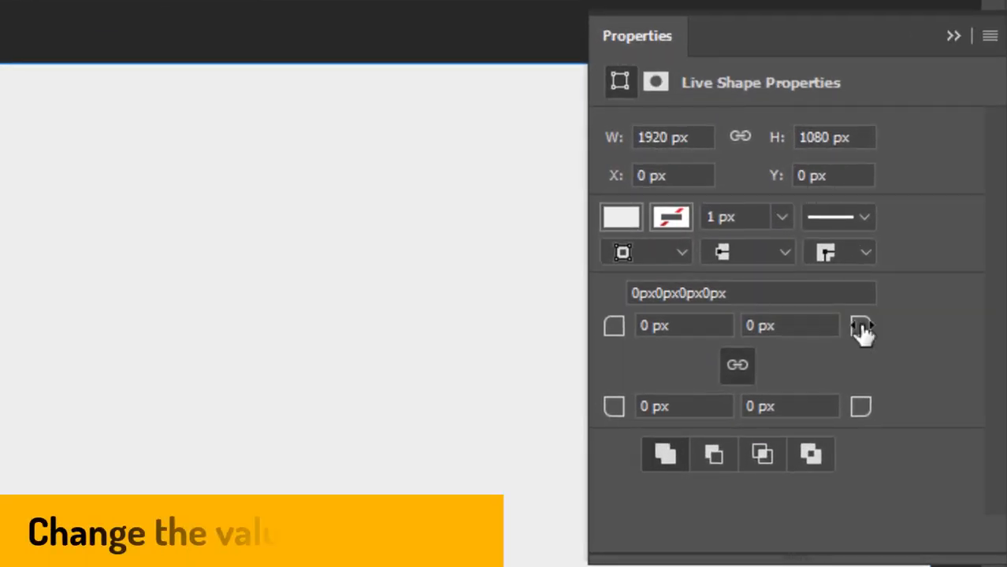
pyautogui.moveTo(863, 333); pyautogui.dragTo(896, 332)
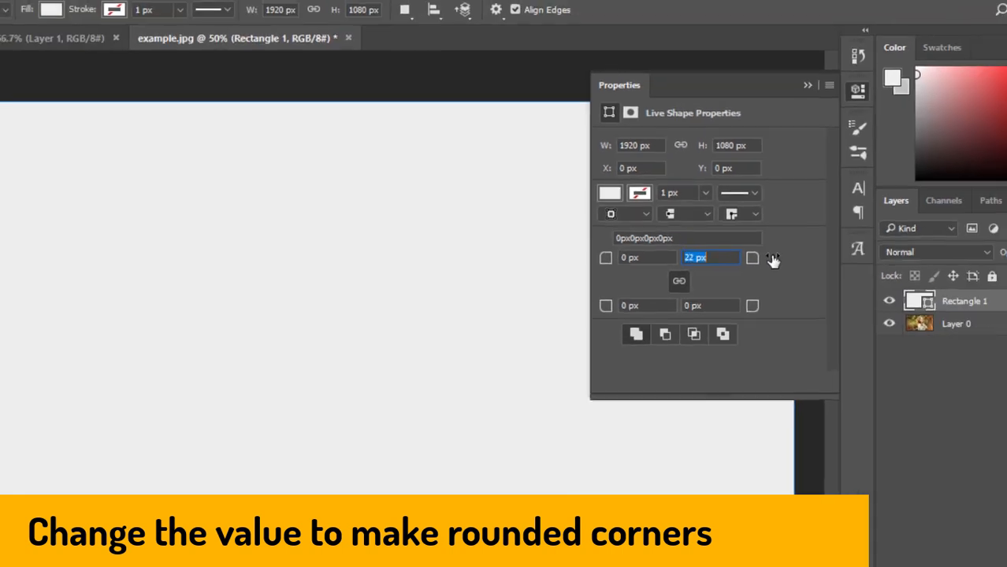
pyautogui.moveTo(773, 260)
pyautogui.mouseDown()
pyautogui.moveTo(811, 261)
pyautogui.moveTo(791, 243)
pyautogui.moveTo(859, 242)
pyautogui.mouseUp()
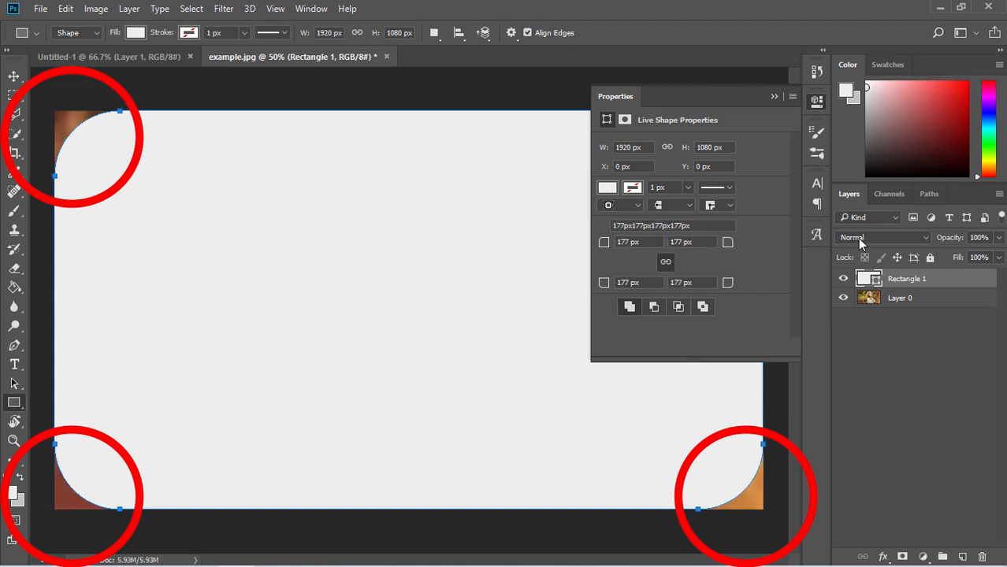
pyautogui.moveTo(729, 244); pyautogui.dragTo(759, 248)
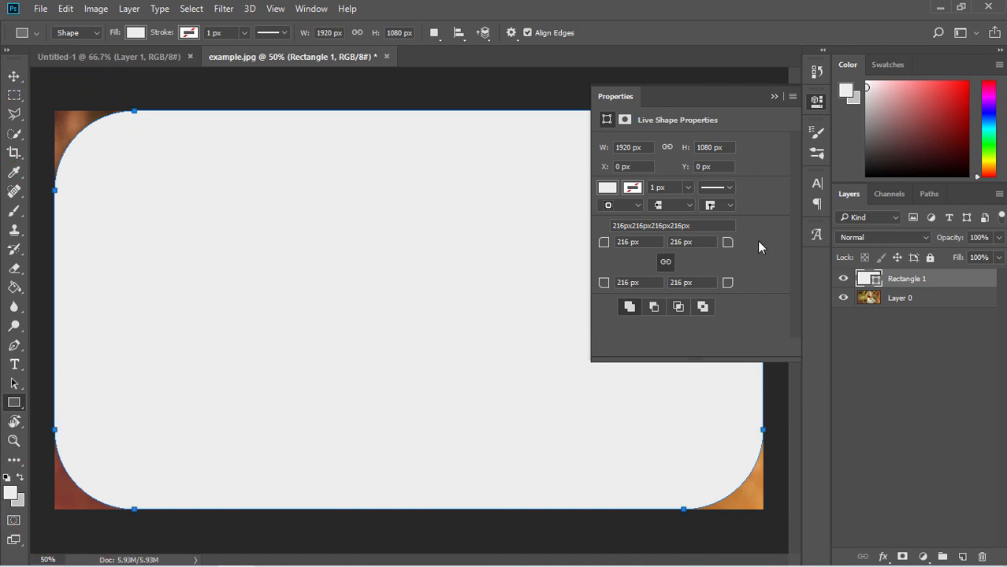
pyautogui.click(774, 95)
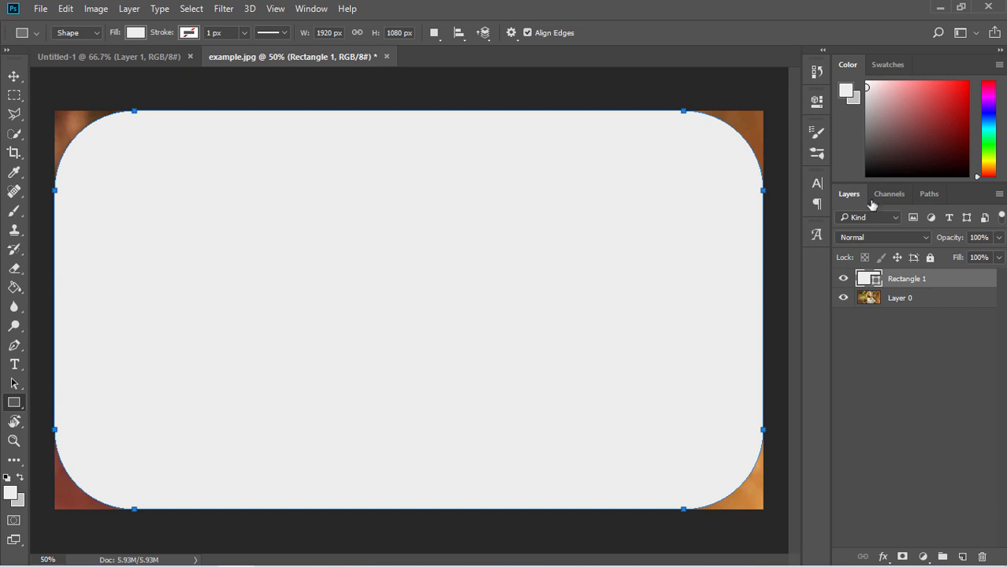
# - Load the rounded rectangle's outline as a selection and invert it to select the area outside the shape
pyautogui.keyDown('ctrl'); pyautogui.click(864, 281); pyautogui.keyUp('ctrl')
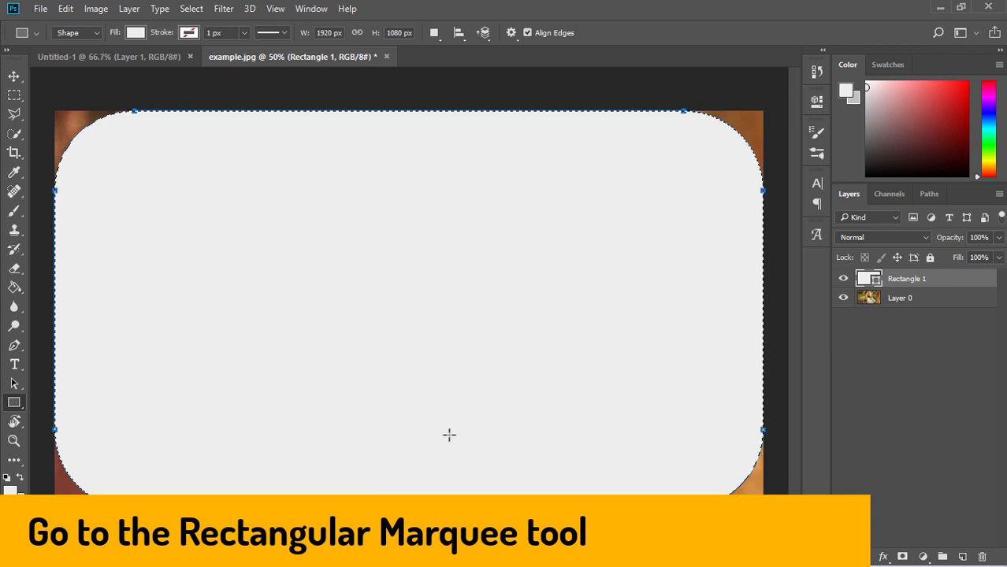
pyautogui.click(14, 96)
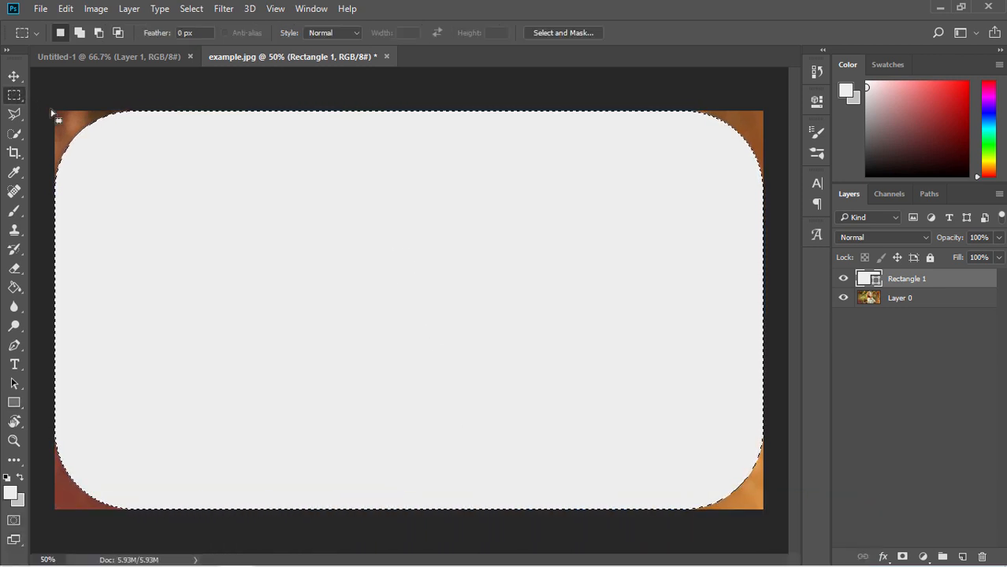
pyautogui.rightClick(380, 255)
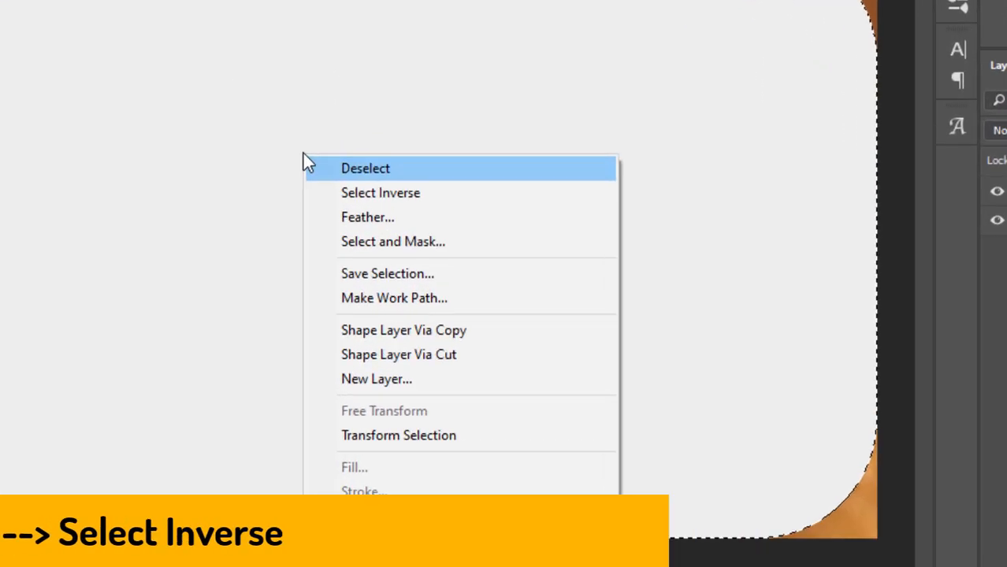
pyautogui.press('Down')
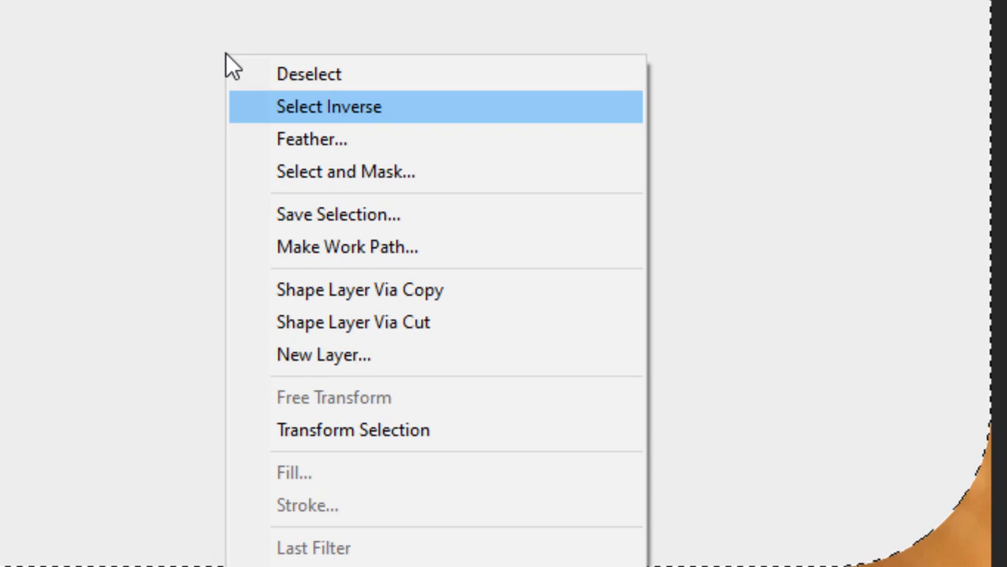
pyautogui.click(455, 108)
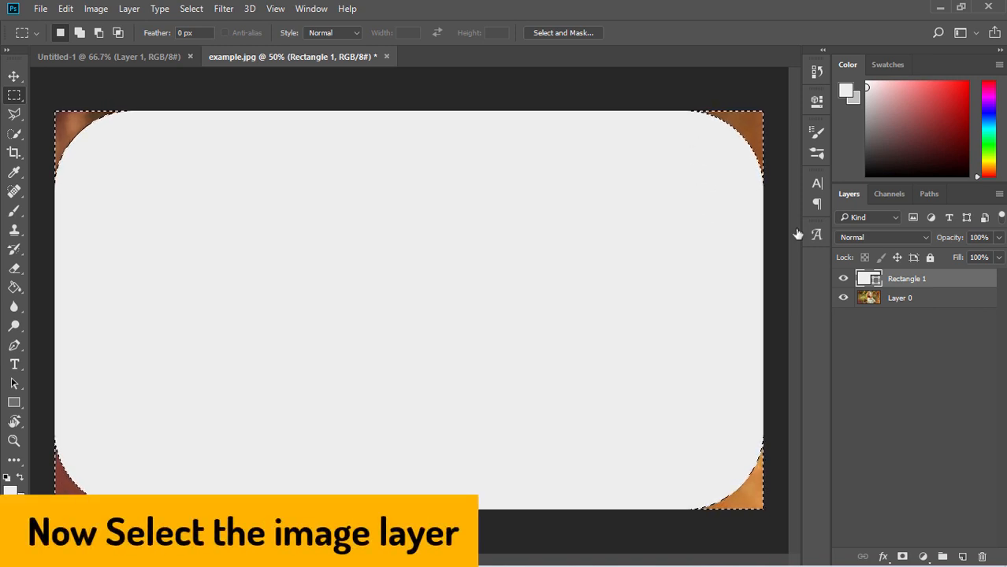
# - Erase the four selected corners of the photo on Layer 0 with a 193 px eraser at 100% hardness
pyautogui.click(872, 298)
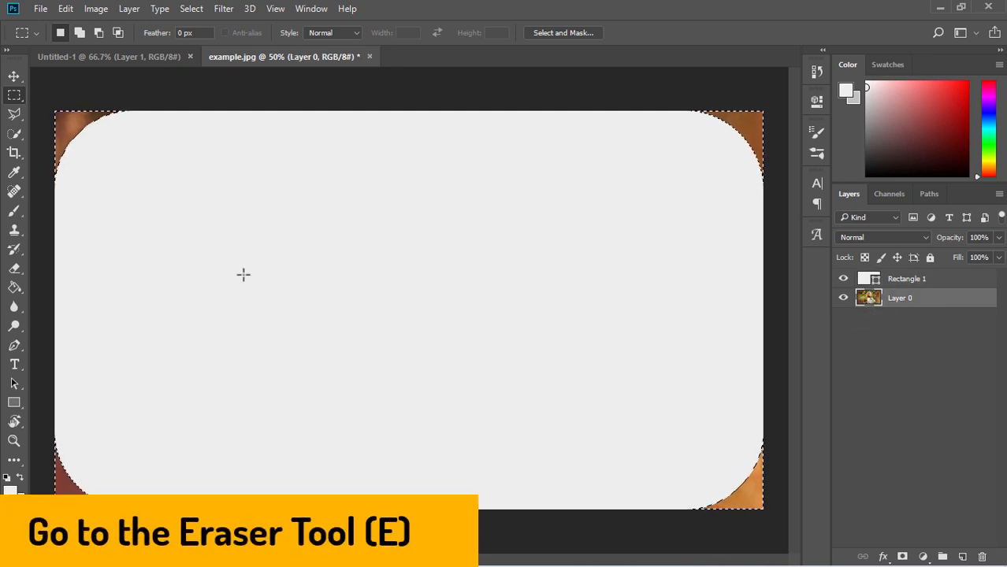
pyautogui.click(14, 269)
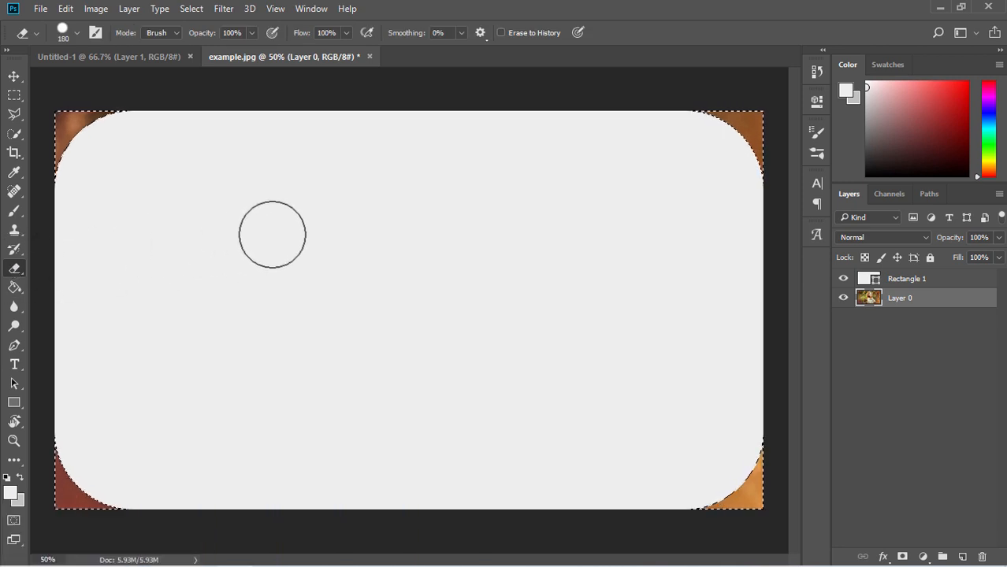
pyautogui.rightClick(269, 232)
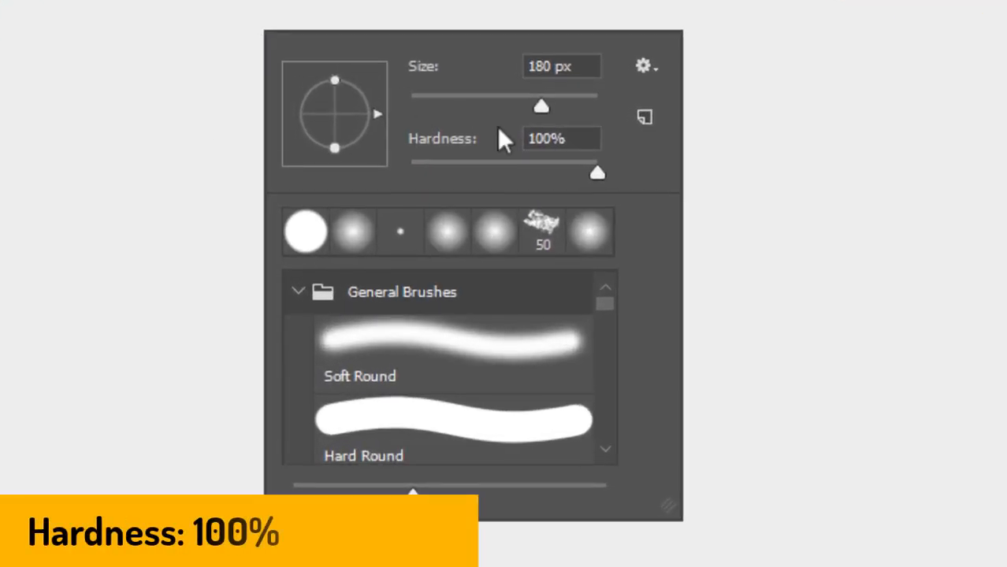
pyautogui.click(599, 168)
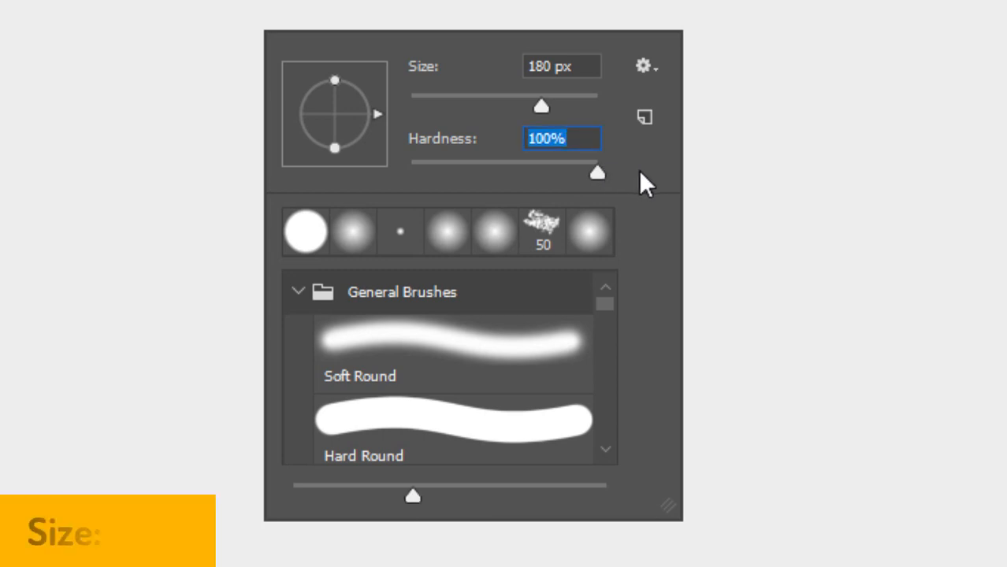
pyautogui.moveTo(538, 103)
pyautogui.mouseDown()
pyautogui.moveTo(498, 104)
pyautogui.moveTo(546, 115)
pyautogui.mouseUp()
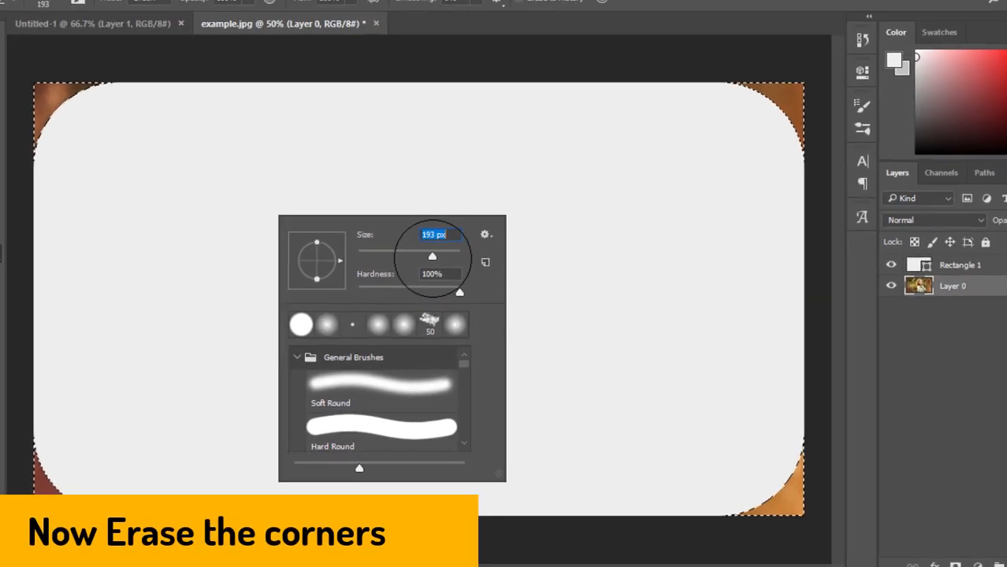
pyautogui.moveTo(126, 104)
pyautogui.mouseDown()
pyautogui.moveTo(79, 112)
pyautogui.moveTo(50, 153)
pyautogui.mouseUp()
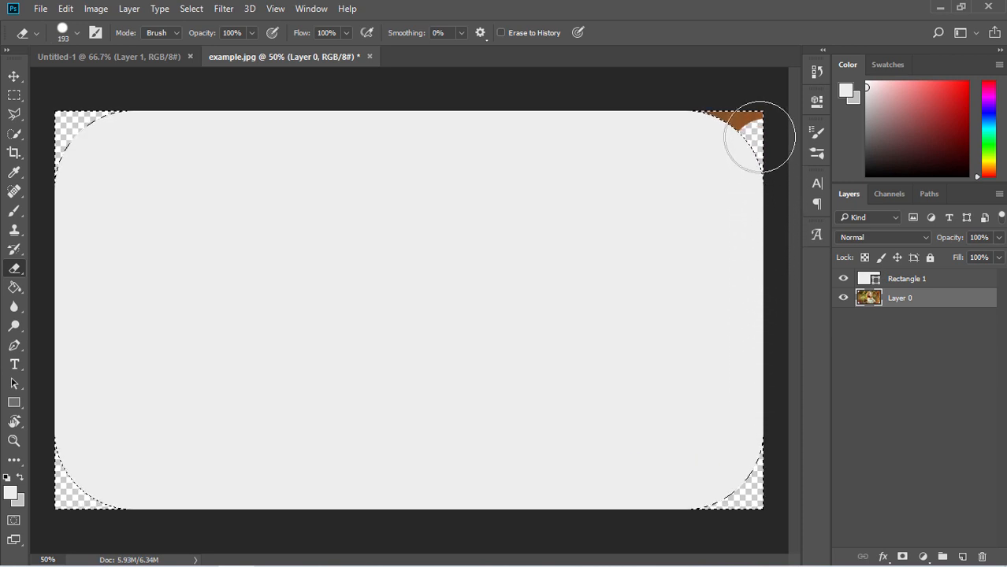
pyautogui.moveTo(736, 118); pyautogui.dragTo(696, 112)
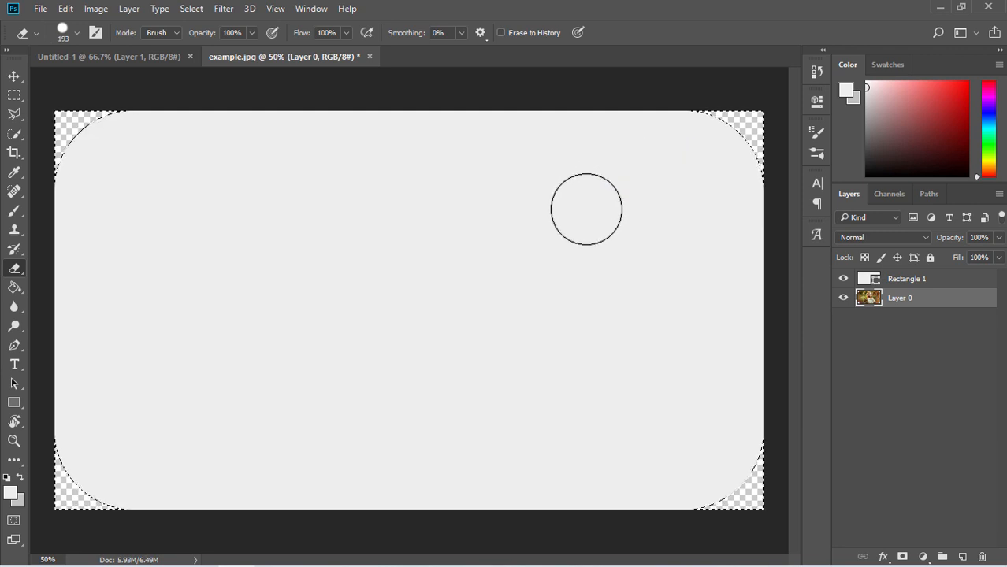
# - Clear the selection and delete the Rectangle 1 layer
pyautogui.hotkey('ctrl', 'd')
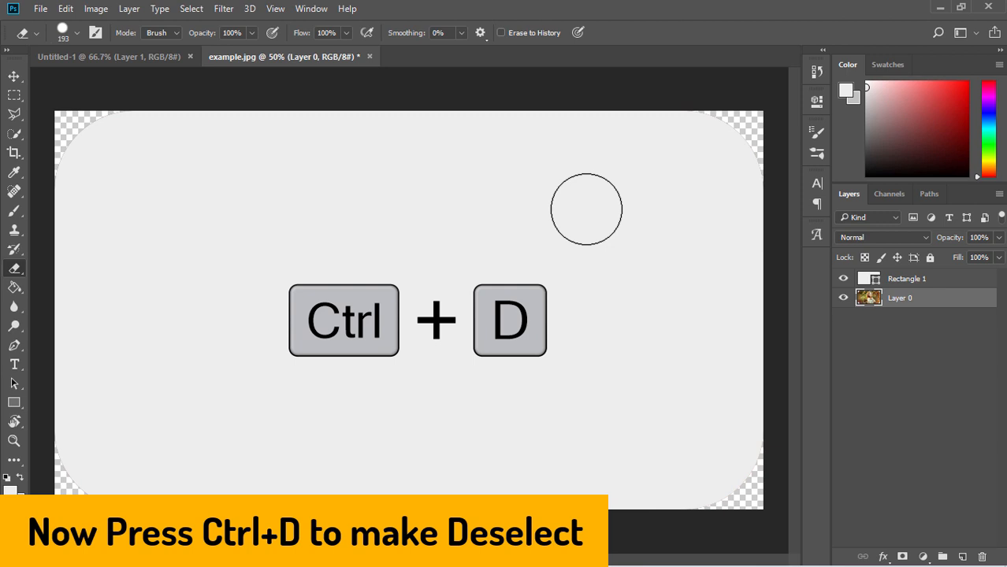
pyautogui.click(843, 279)
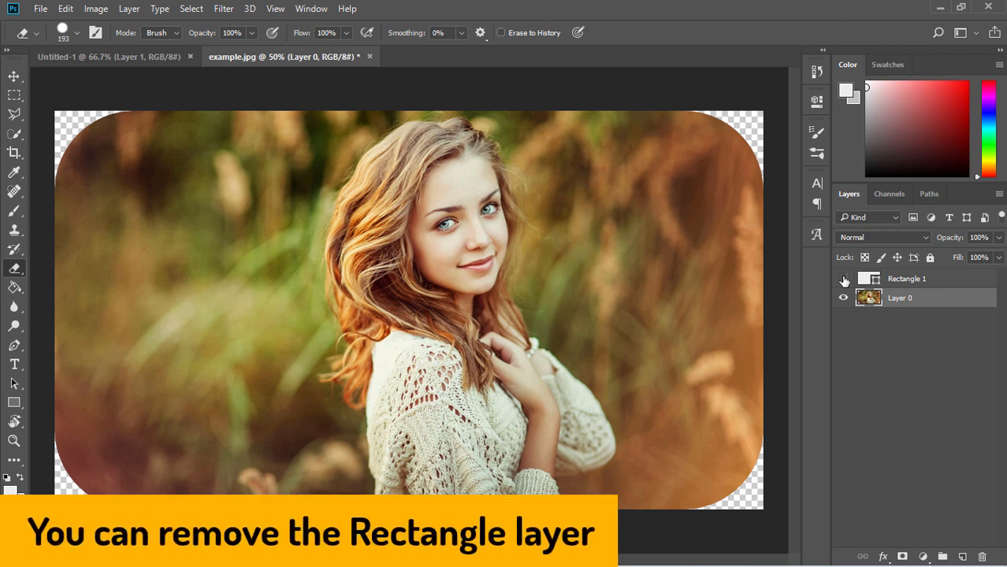
pyautogui.moveTo(867, 280); pyautogui.dragTo(981, 557)
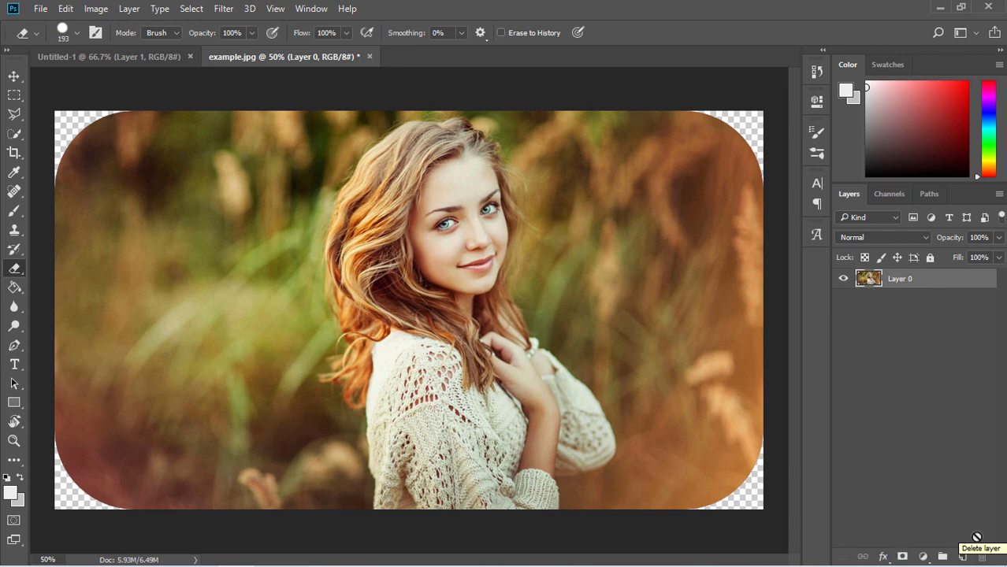
# - Scale down the rounded photo and place it in the middle of the Untitled-1 document
pyautogui.press('v')
pyautogui.hotkey('ctrl', 't')
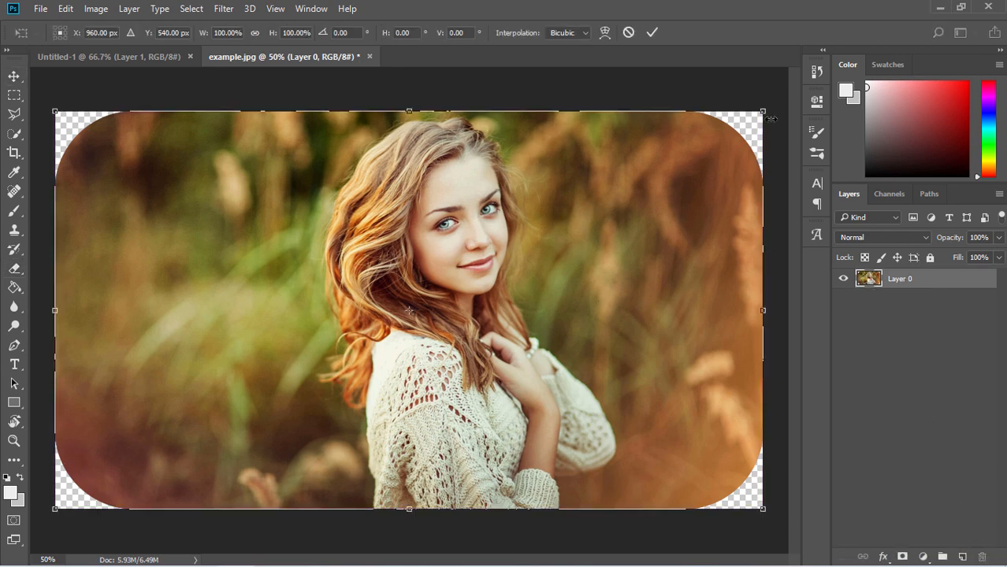
pyautogui.moveTo(763, 111); pyautogui.dragTo(384, 324)
pyautogui.press('Return')
pyautogui.moveTo(334, 378); pyautogui.dragTo(445, 321)
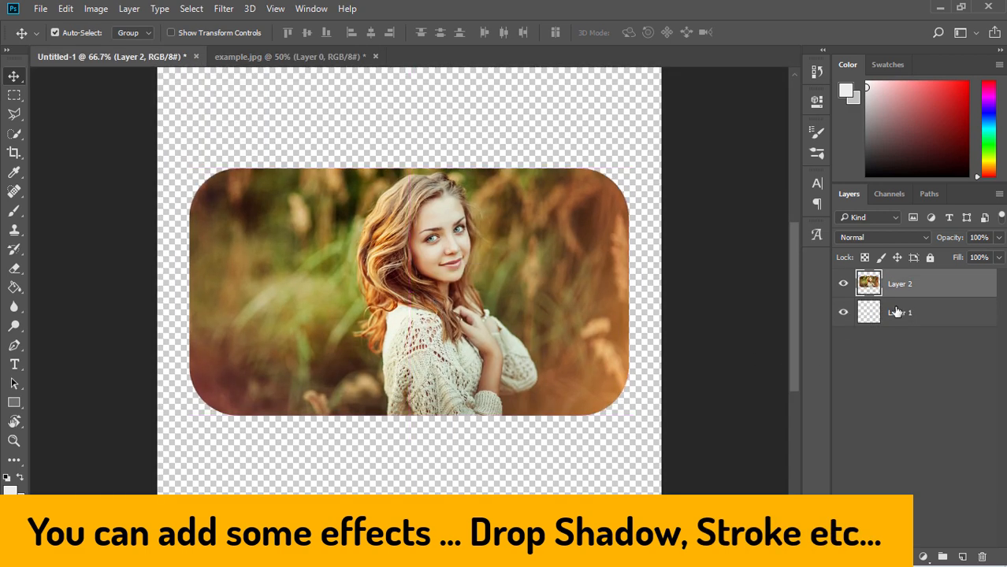
# - Fill Layer 1 behind the photo with white using the Paint Bucket tool
pyautogui.click(896, 313)
pyautogui.click(14, 288)
pyautogui.click(218, 457)
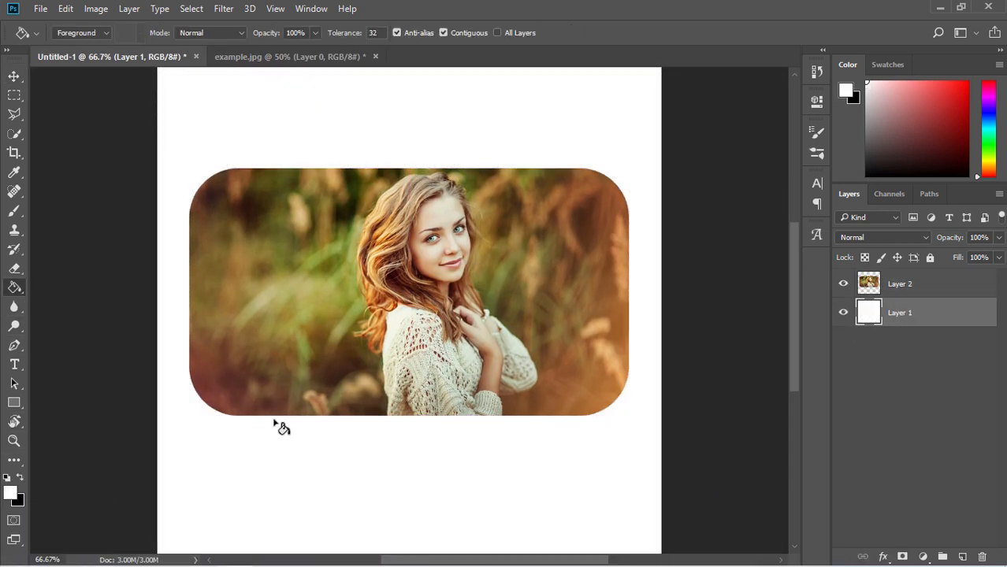
# - Add a black drop shadow to the photo on Layer 2 and increase the shadow's size
pyautogui.click(898, 283)
pyautogui.click(883, 557)
pyautogui.click(922, 542)
pyautogui.moveTo(354, 63); pyautogui.dragTo(562, 373)
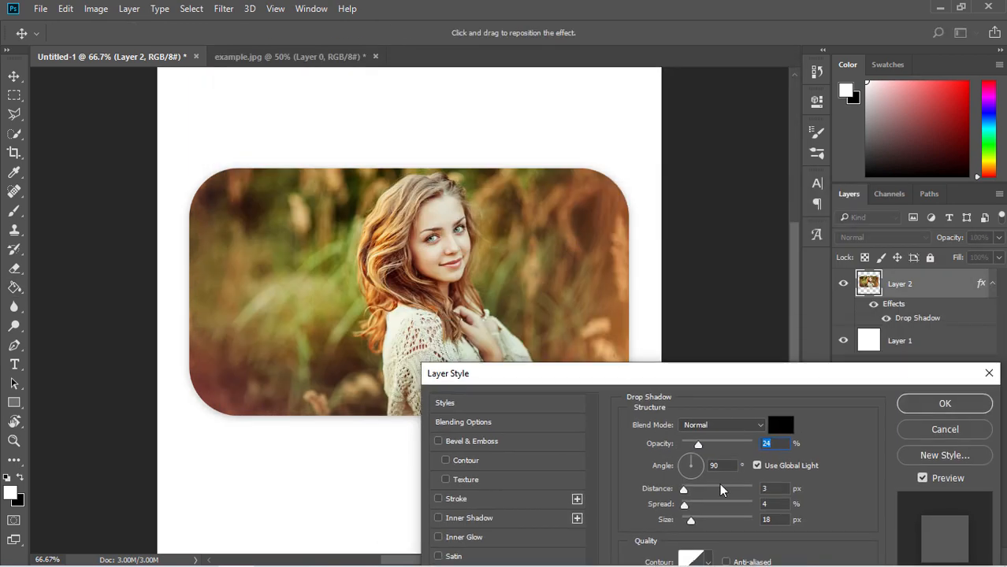
pyautogui.moveTo(690, 520); pyautogui.dragTo(705, 508)
pyautogui.click(912, 406)
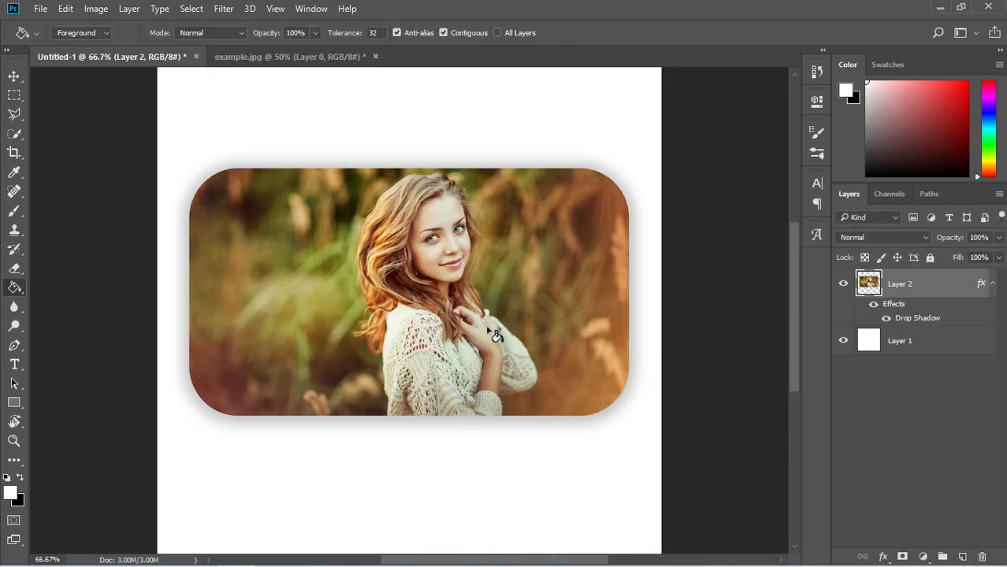
# - Add a 5 px outside stroke to the photo on Layer 2
pyautogui.click(882, 556)
pyautogui.click(876, 418)
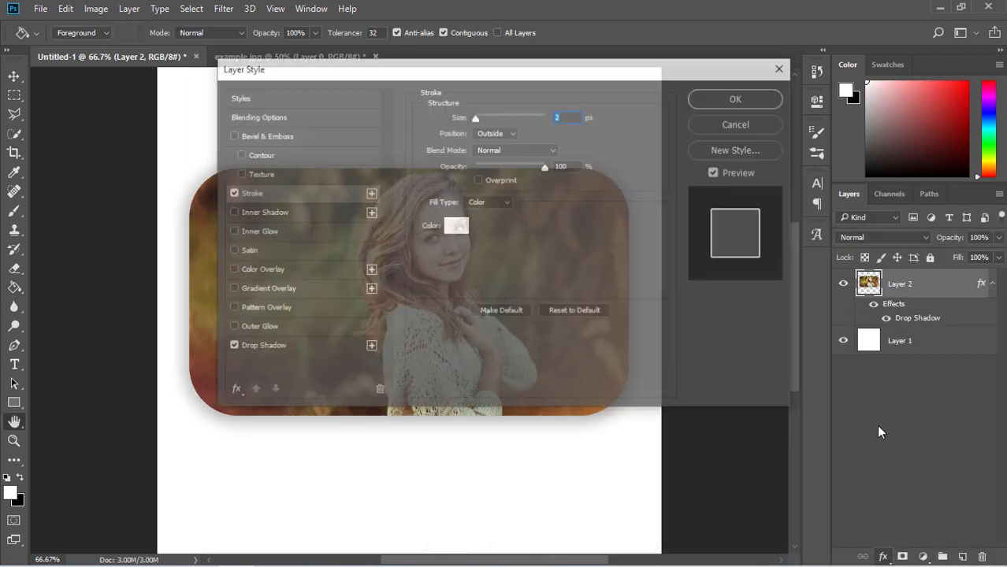
pyautogui.moveTo(587, 74); pyautogui.dragTo(740, 353)
pyautogui.moveTo(814, 360); pyautogui.dragTo(934, 347)
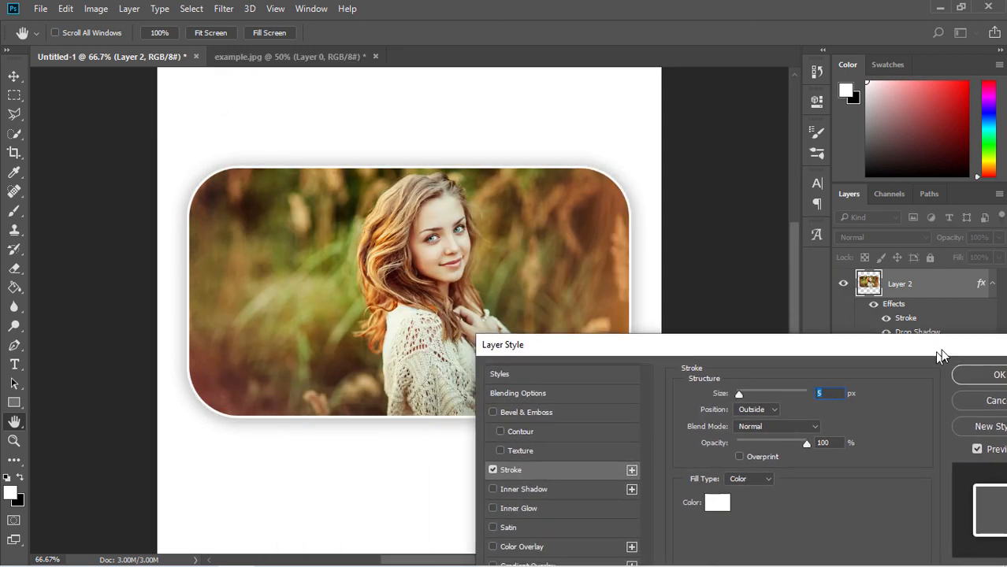
# - Try blue #005aff and bright green #0dff07 as the photo's stroke colour
pyautogui.click(728, 496)
pyautogui.write('005aff')
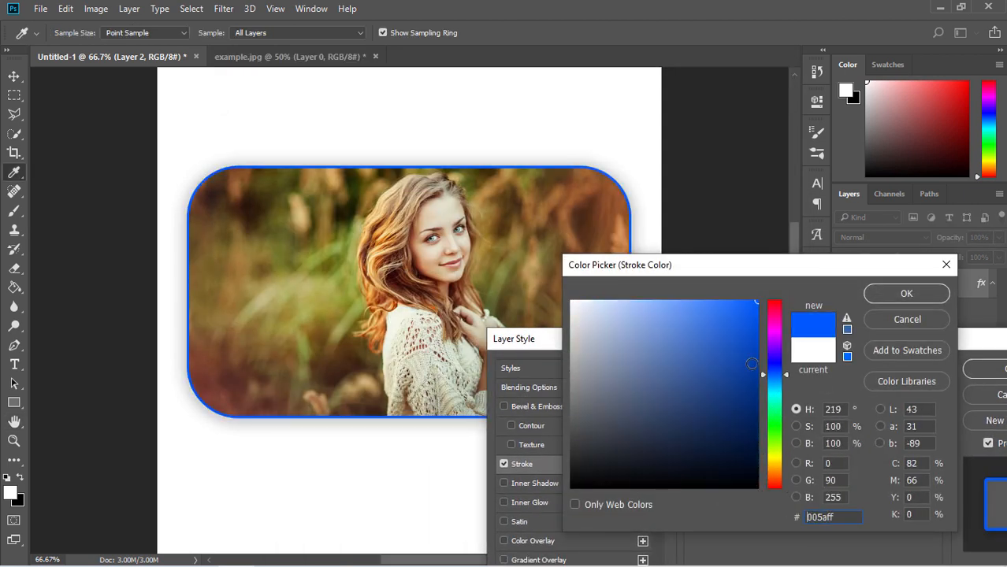
pyautogui.moveTo(776, 378); pyautogui.dragTo(774, 486)
pyautogui.click(775, 426)
pyautogui.click(753, 301)
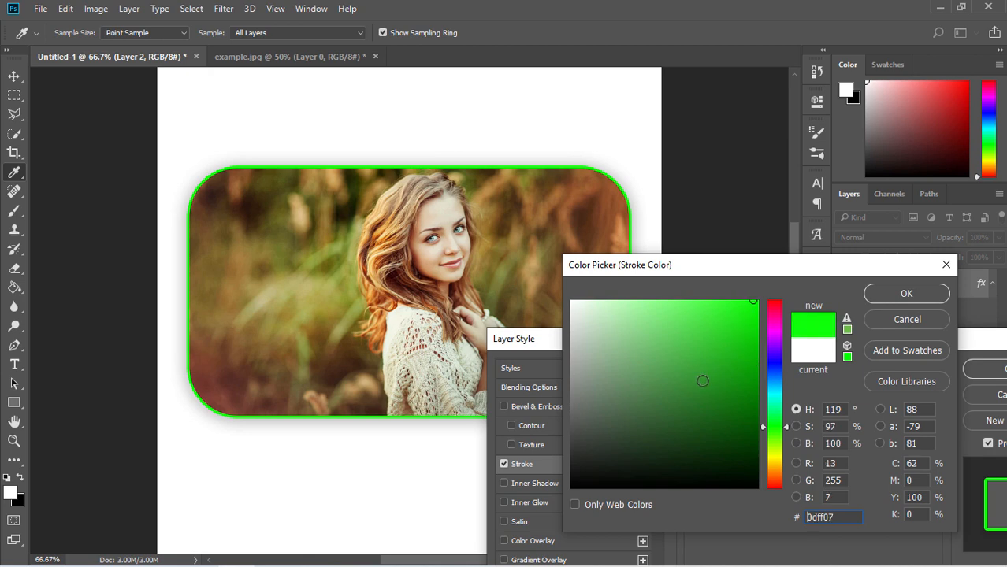
# - Make the photo's stroke white and slightly thicker, and apply it
pyautogui.moveTo(701, 381); pyautogui.dragTo(570, 300)
pyautogui.click(906, 293)
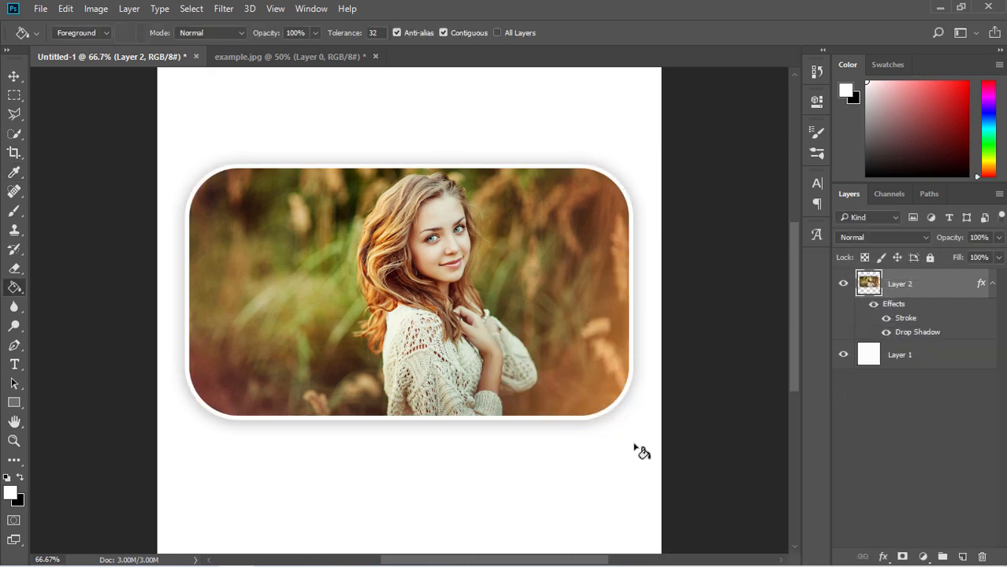
pyautogui.click(977, 372)
pyautogui.press('z')
pyautogui.click(181, 244)
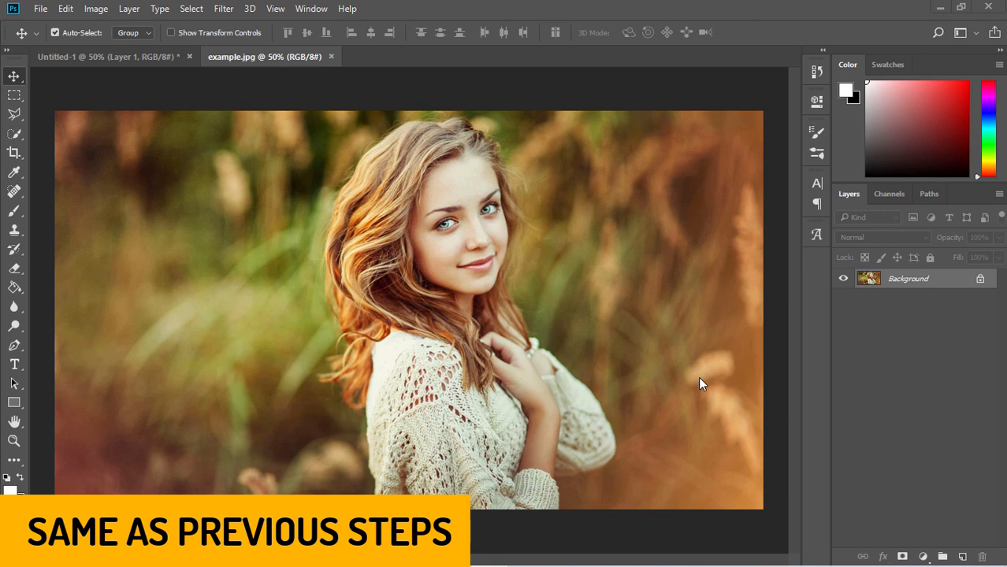
# - Unlock the Background layer of example.jpg and draw a white rectangle about 1250 by 686 px over the photo
pyautogui.click(980, 282)
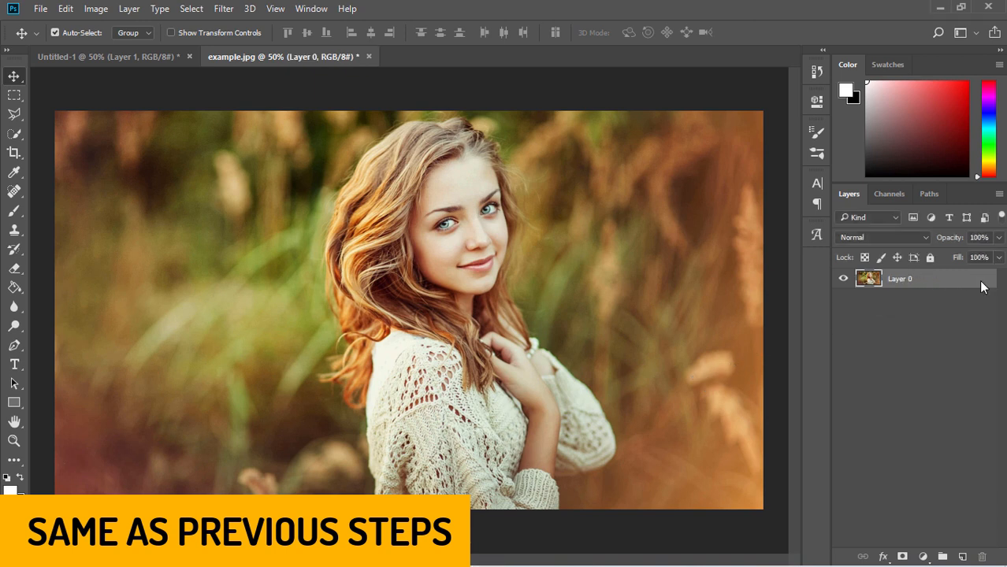
pyautogui.click(15, 401)
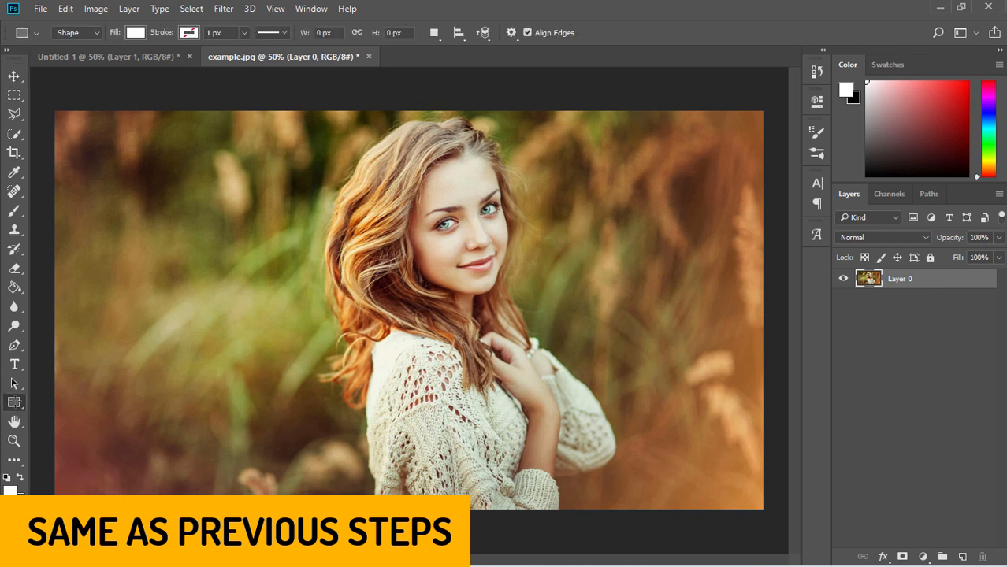
pyautogui.moveTo(123, 175); pyautogui.dragTo(584, 429)
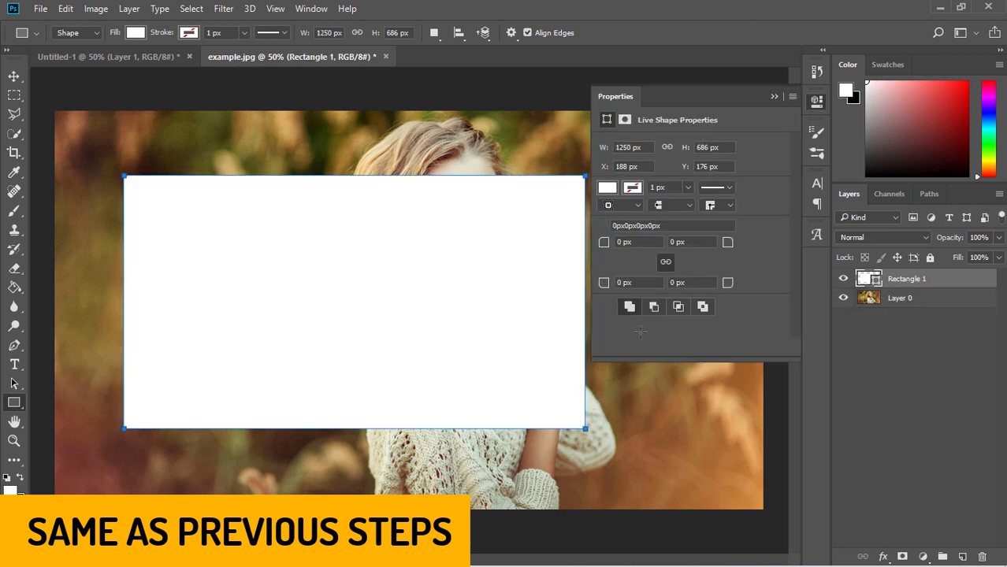
pyautogui.click(774, 97)
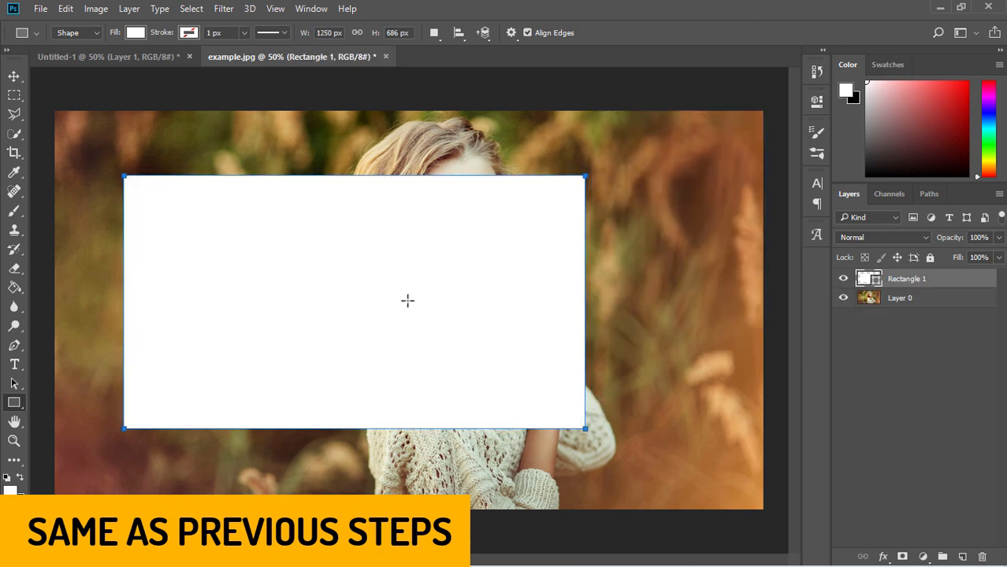
# - Stretch the white rectangle to cover the whole photo at 1920 by 1080 px
pyautogui.hotkey('ctrl', 't')
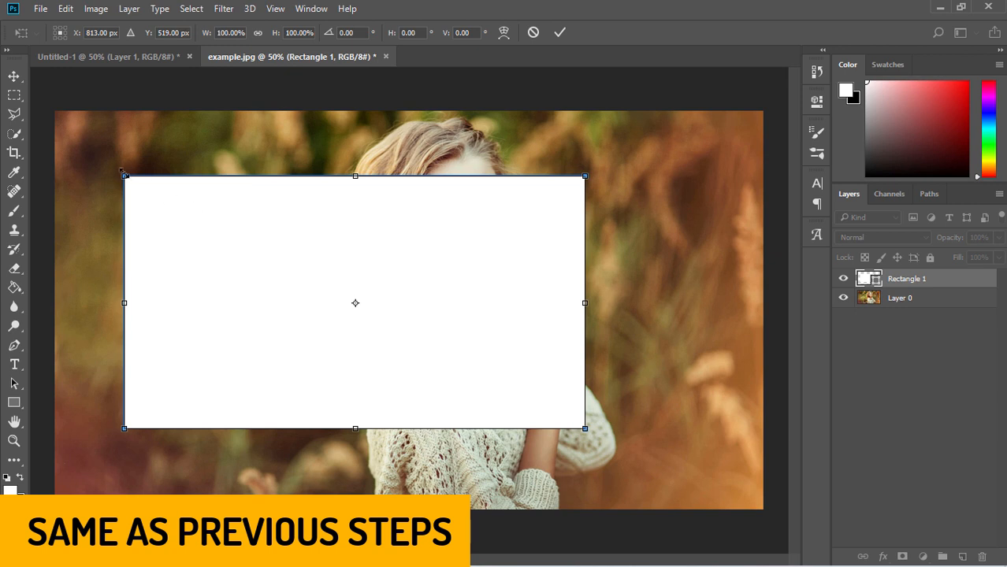
pyautogui.moveTo(123, 172); pyautogui.dragTo(55, 113)
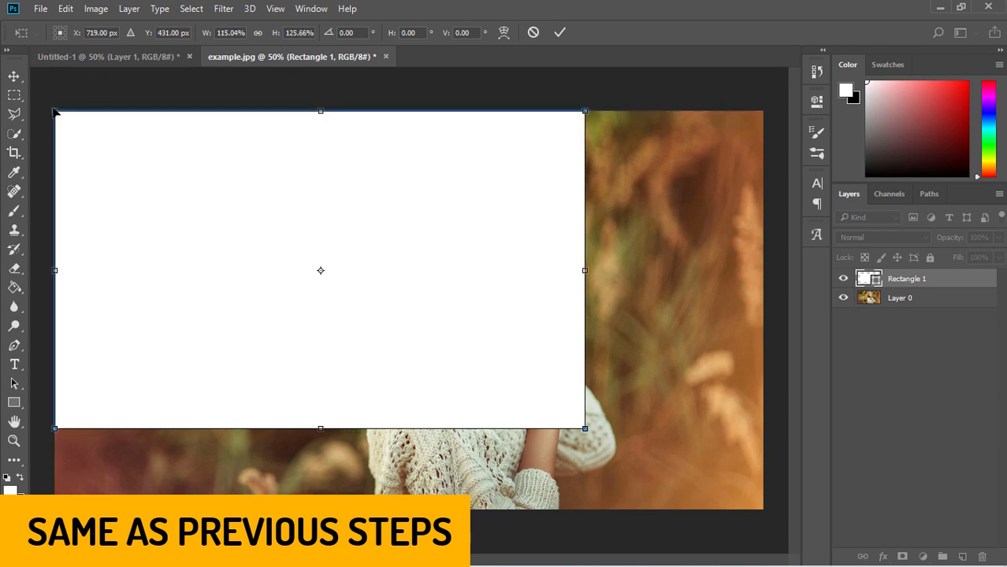
pyautogui.moveTo(583, 428); pyautogui.dragTo(763, 510)
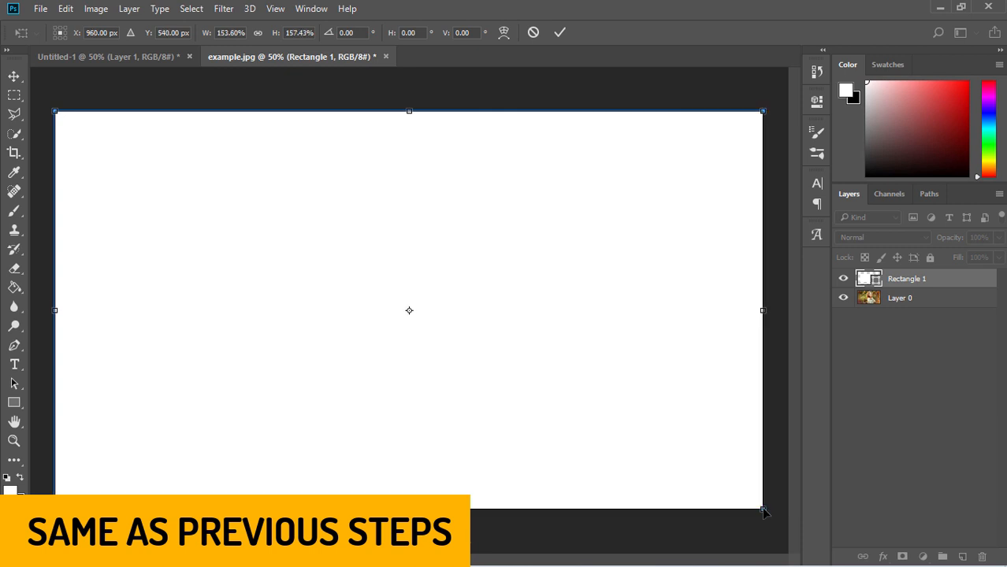
pyautogui.click(559, 32)
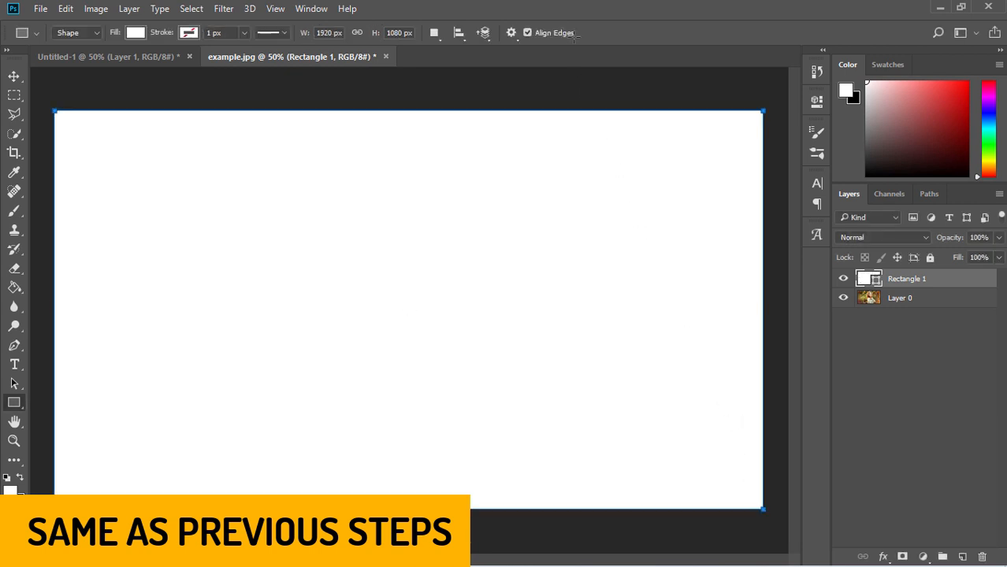
# - Unlink the rectangle's corner radii and round only its upper-right and lower-left corners to 200 px
pyautogui.click(816, 103)
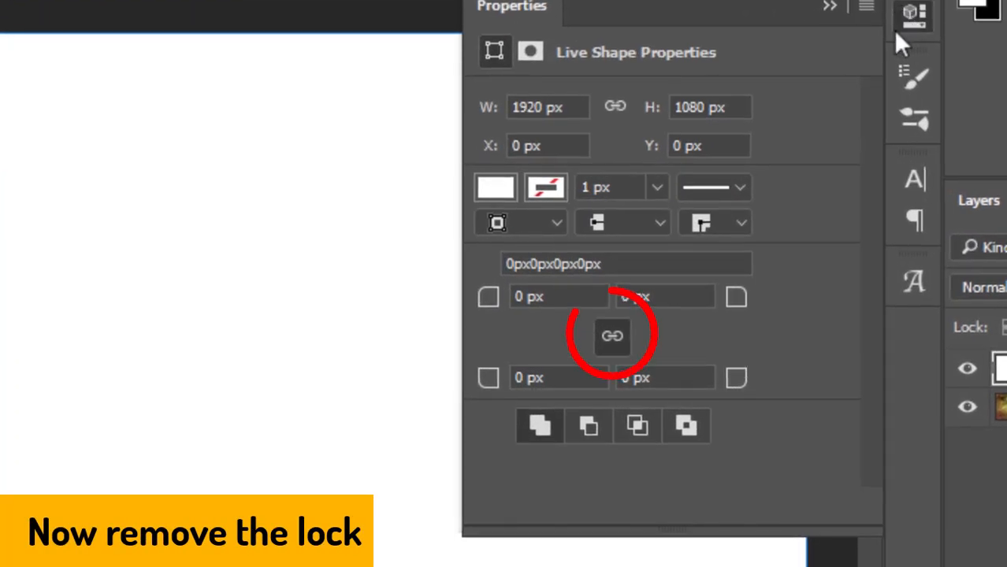
pyautogui.click(613, 338)
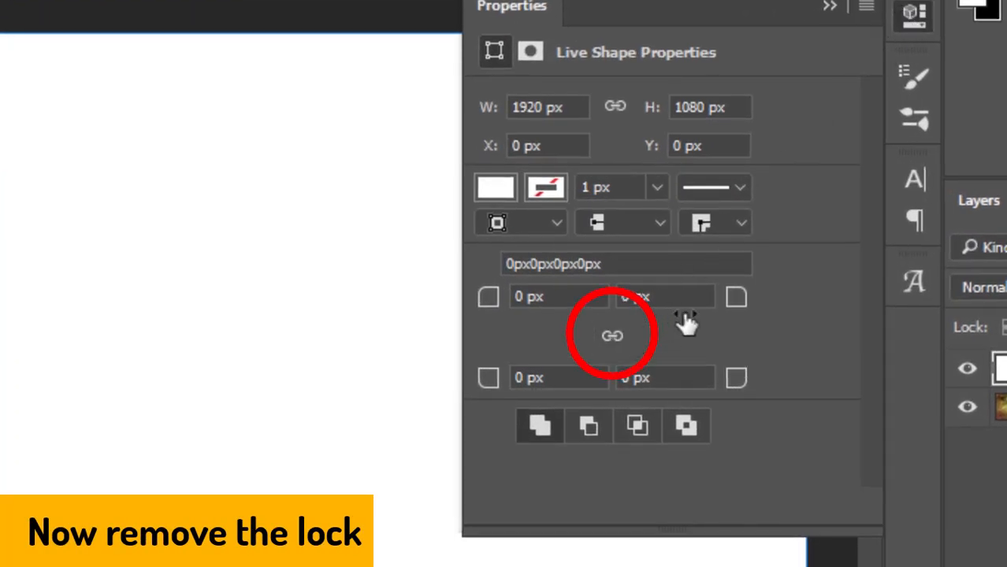
pyautogui.moveTo(738, 299); pyautogui.dragTo(769, 304)
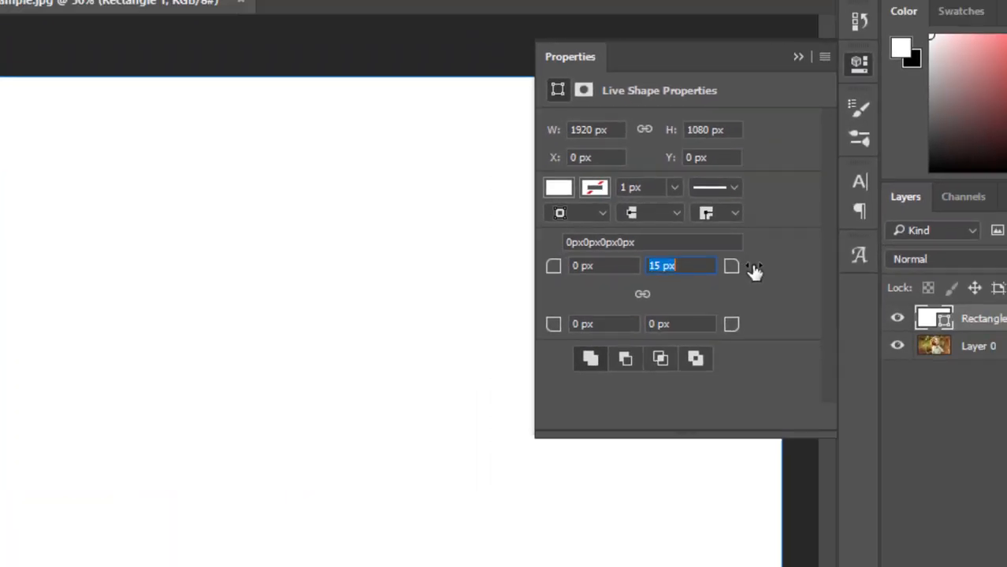
pyautogui.moveTo(754, 270); pyautogui.dragTo(828, 250)
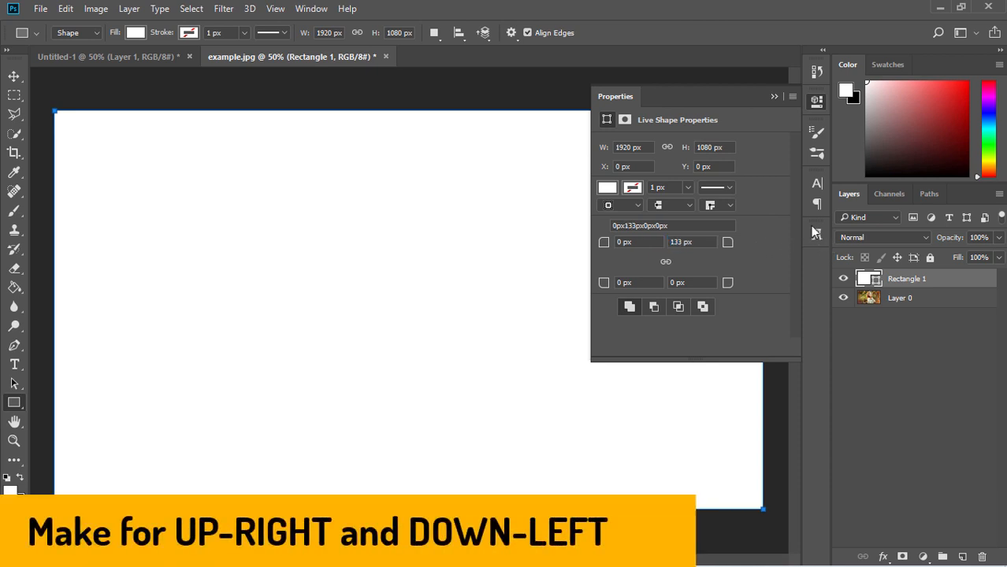
pyautogui.moveTo(603, 285); pyautogui.dragTo(752, 296)
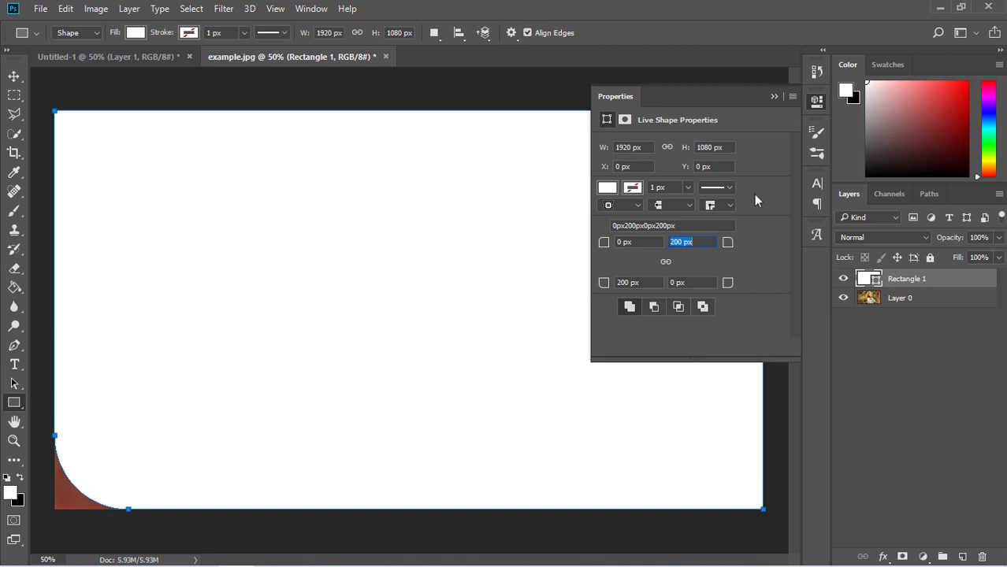
pyautogui.click(774, 97)
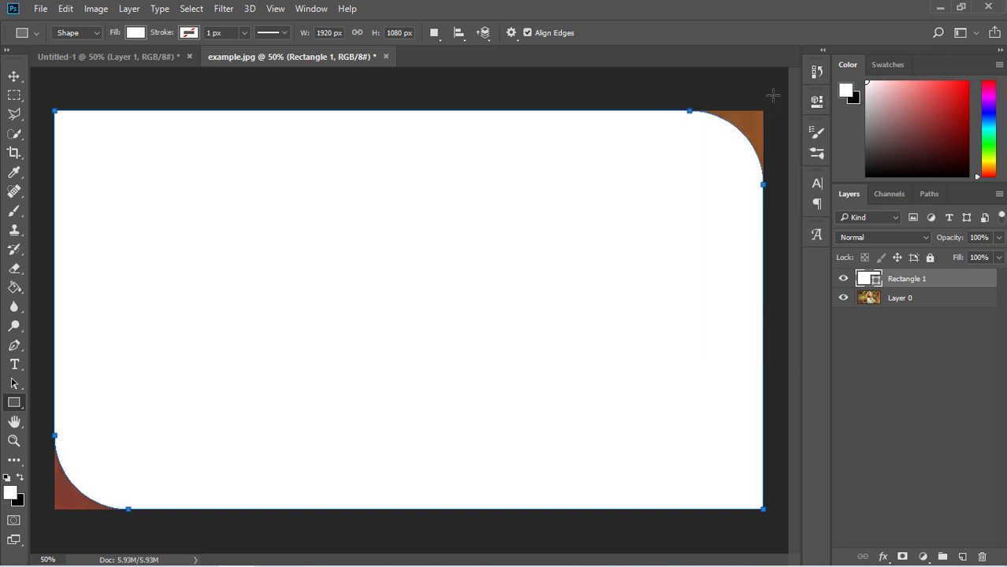
# - Load the Rectangle 1 shape as a selection and invert it to select the two cut-off corners
pyautogui.keyDown('ctrl'); pyautogui.click(868, 280); pyautogui.keyUp('ctrl')
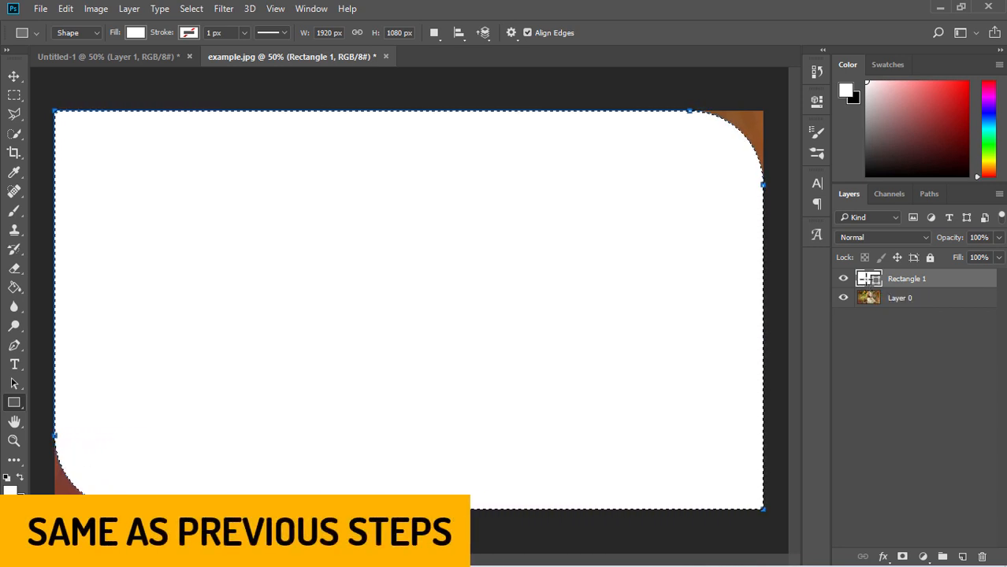
pyautogui.click(15, 95)
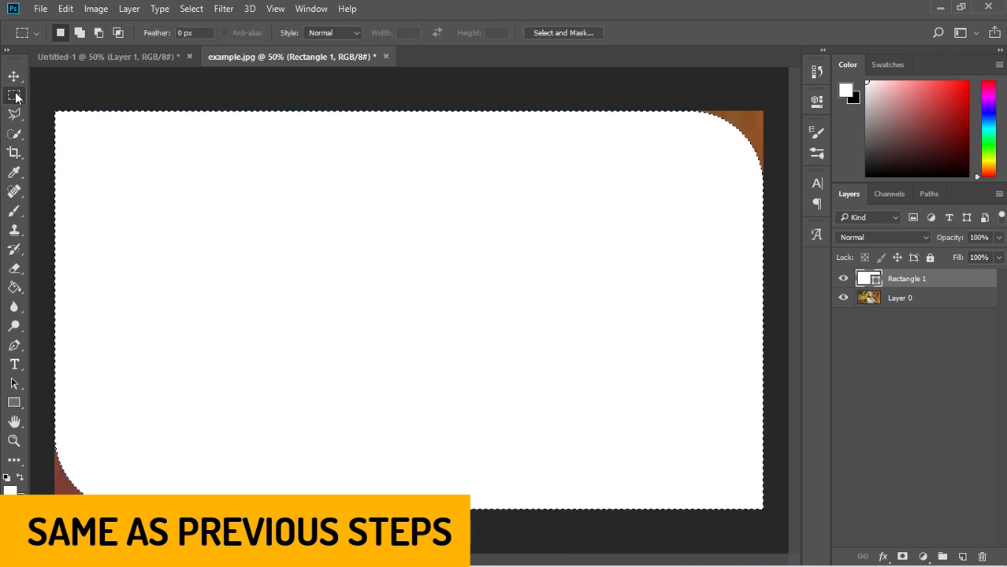
pyautogui.rightClick(373, 225)
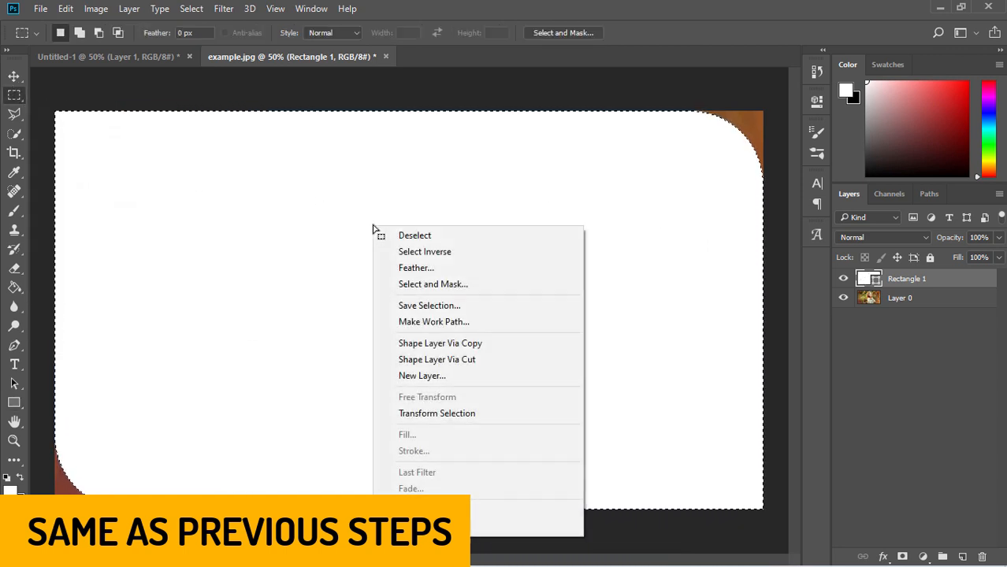
pyautogui.click(414, 252)
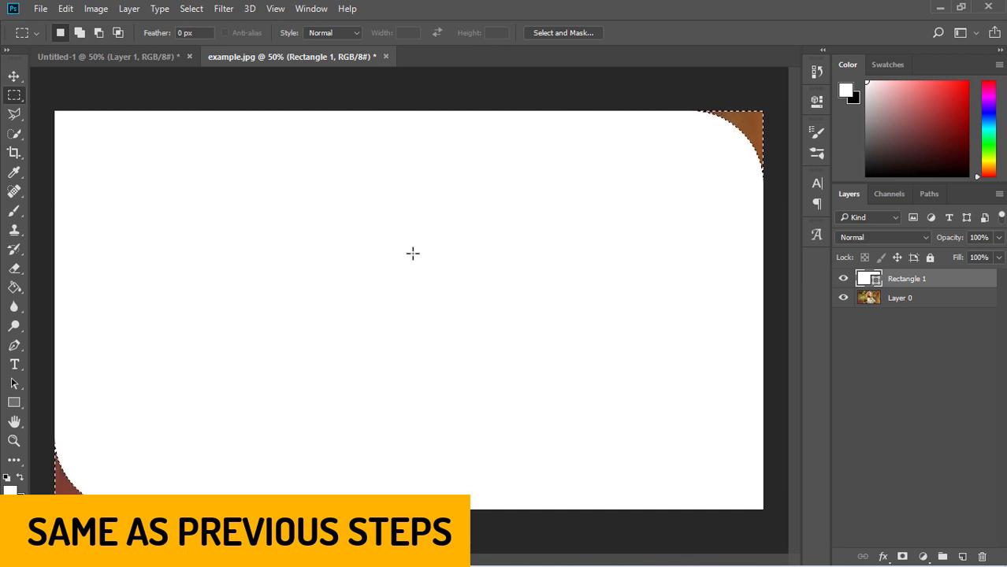
# - Erase the selected corners from the photo on Layer 0, then clear the selection and hide Rectangle 1
pyautogui.click(868, 302)
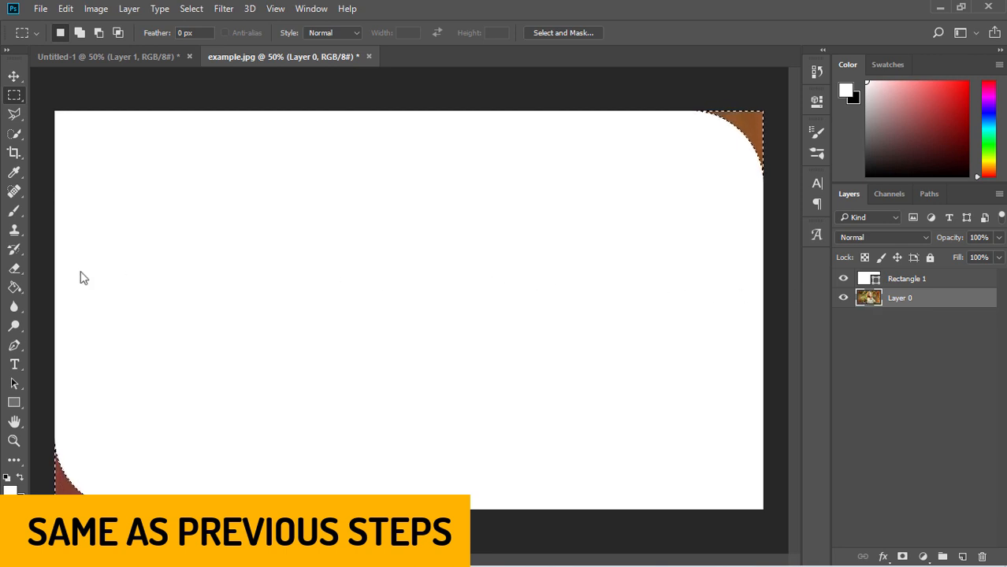
pyautogui.click(14, 270)
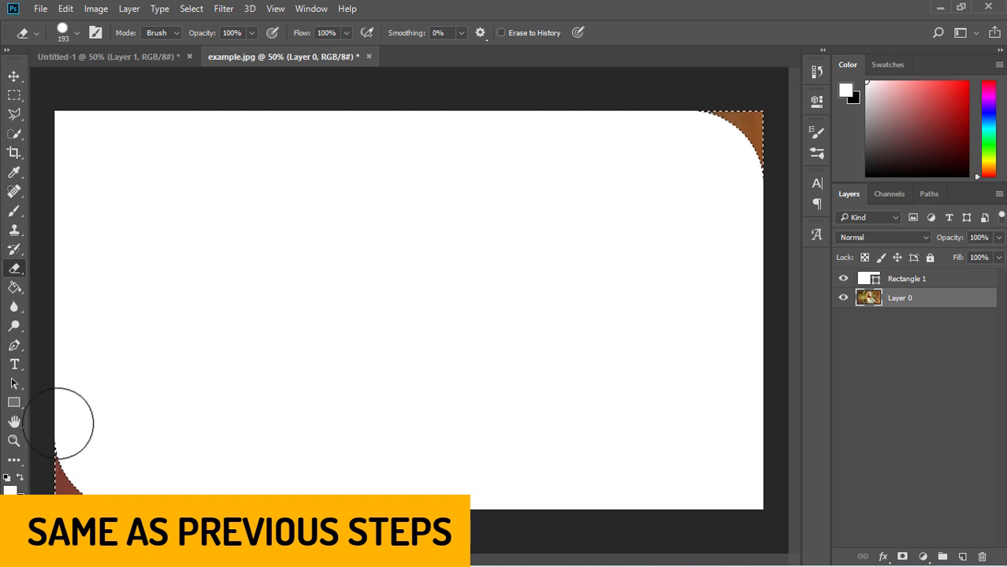
pyautogui.moveTo(72, 444)
pyautogui.mouseDown()
pyautogui.moveTo(67, 498)
pyautogui.moveTo(152, 516)
pyautogui.mouseUp()
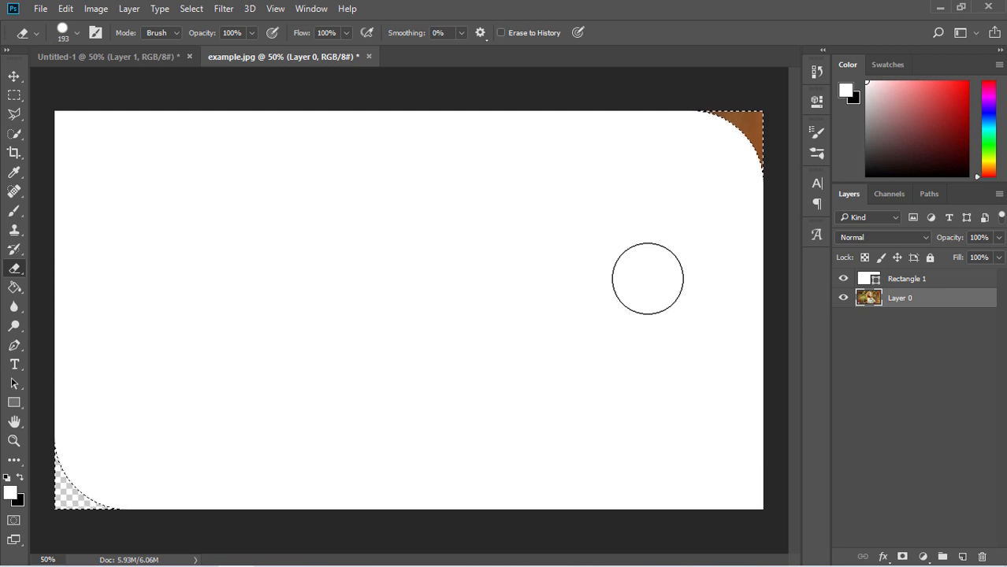
pyautogui.moveTo(757, 198); pyautogui.dragTo(764, 155)
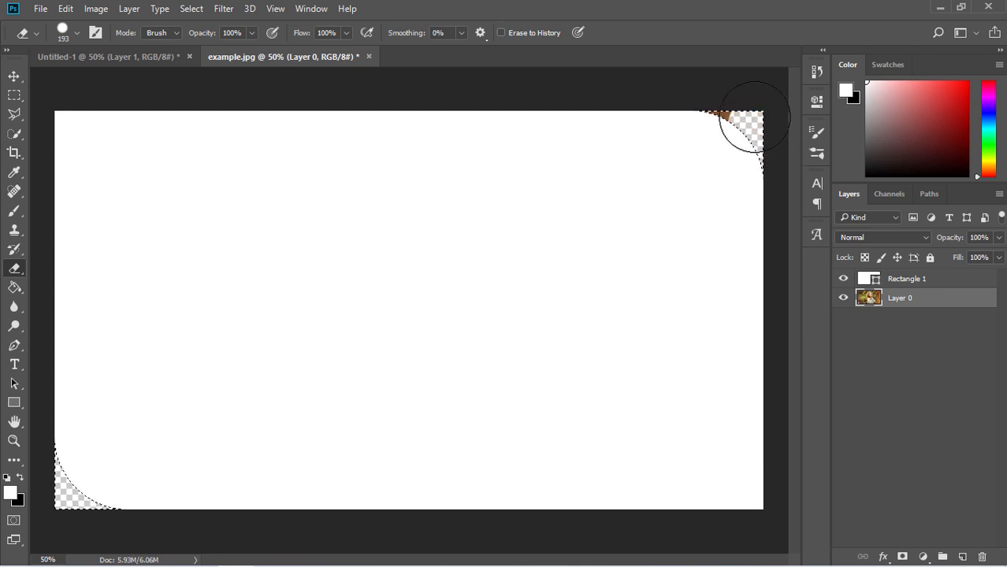
pyautogui.moveTo(753, 116); pyautogui.dragTo(701, 103)
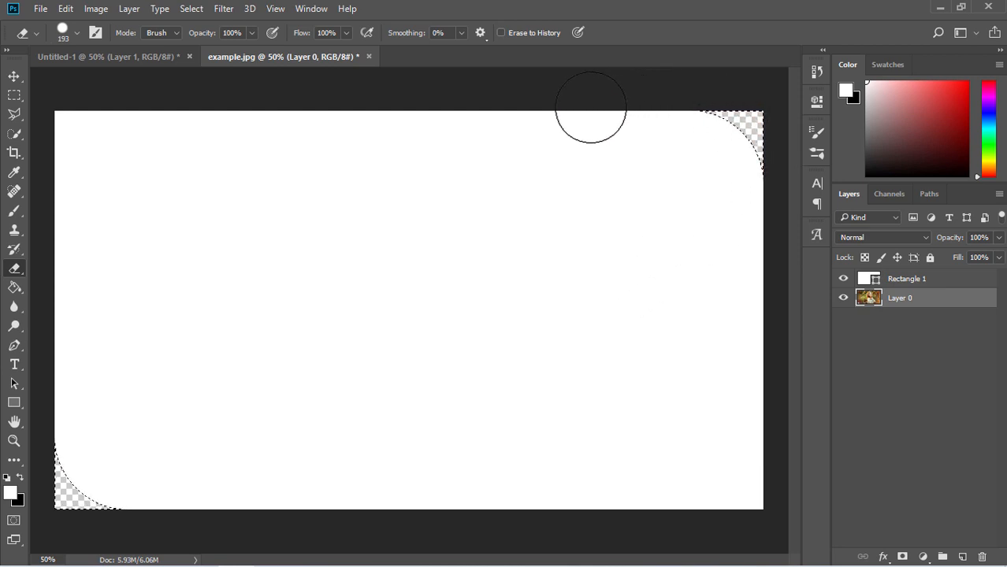
pyautogui.click(842, 279)
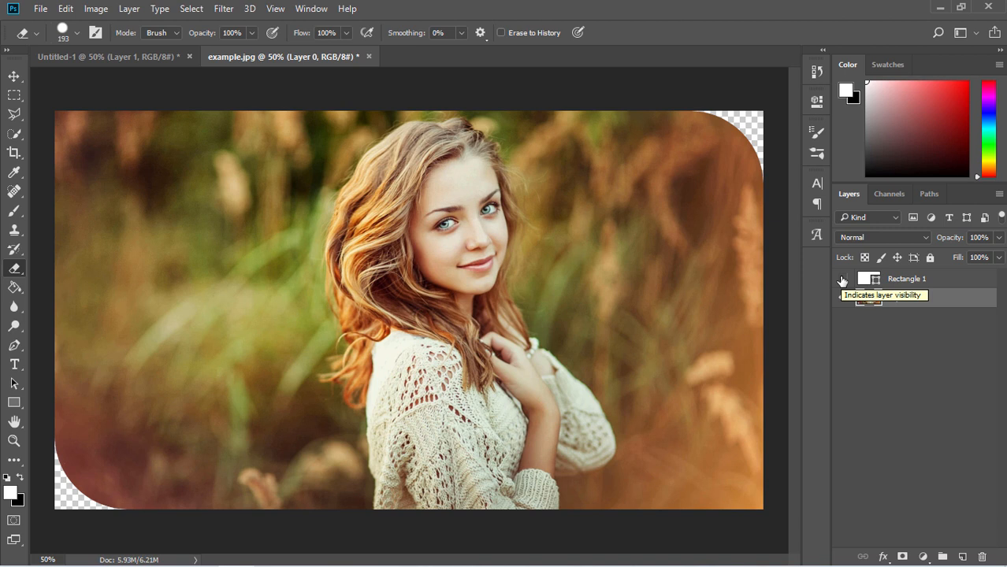
# - Scale down the photo on Layer 0 and centre it on the canvas
pyautogui.click(12, 76)
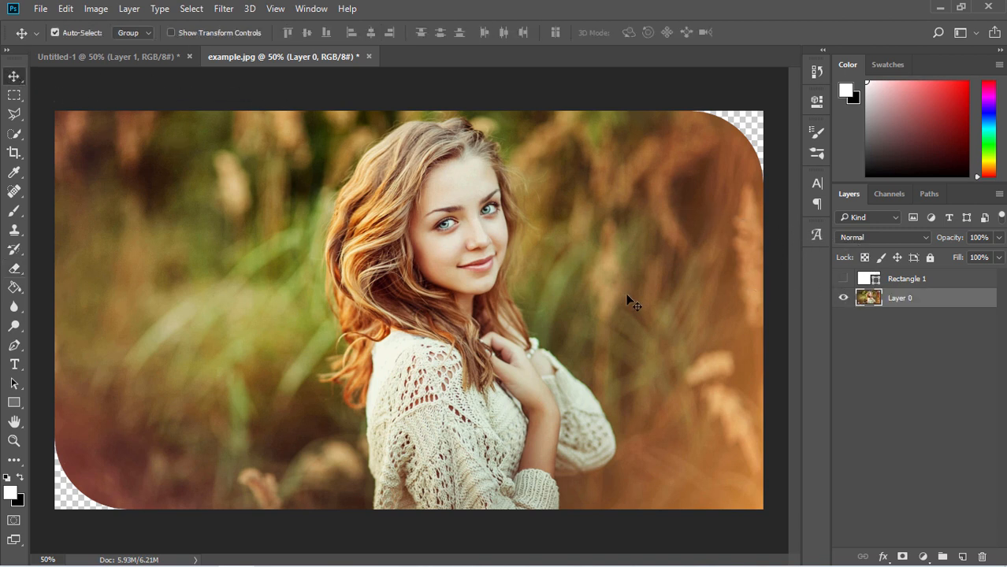
pyautogui.hotkey('ctrl', 't')
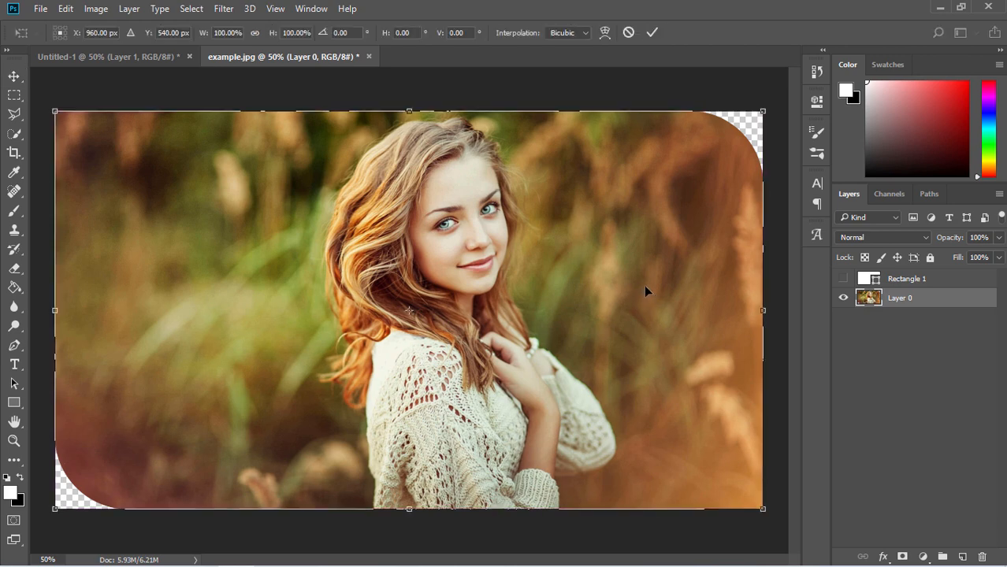
pyautogui.moveTo(759, 111); pyautogui.dragTo(439, 277)
pyautogui.moveTo(373, 350); pyautogui.dragTo(517, 283)
pyautogui.press('Return')
# - Add a drop shadow and a white stroke to the photo on Layer 0
pyautogui.click(883, 557)
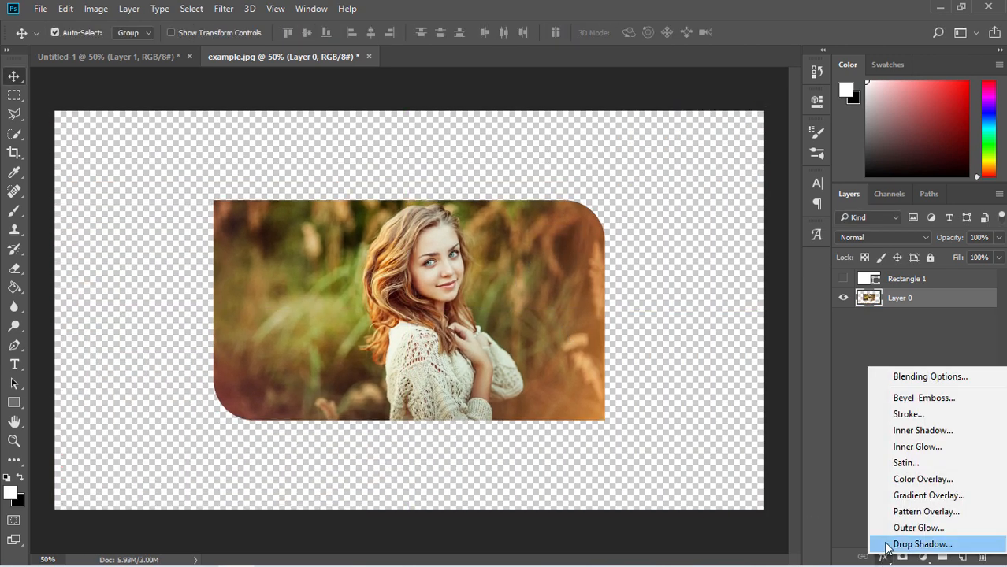
pyautogui.click(922, 540)
pyautogui.click(718, 97)
pyautogui.click(884, 557)
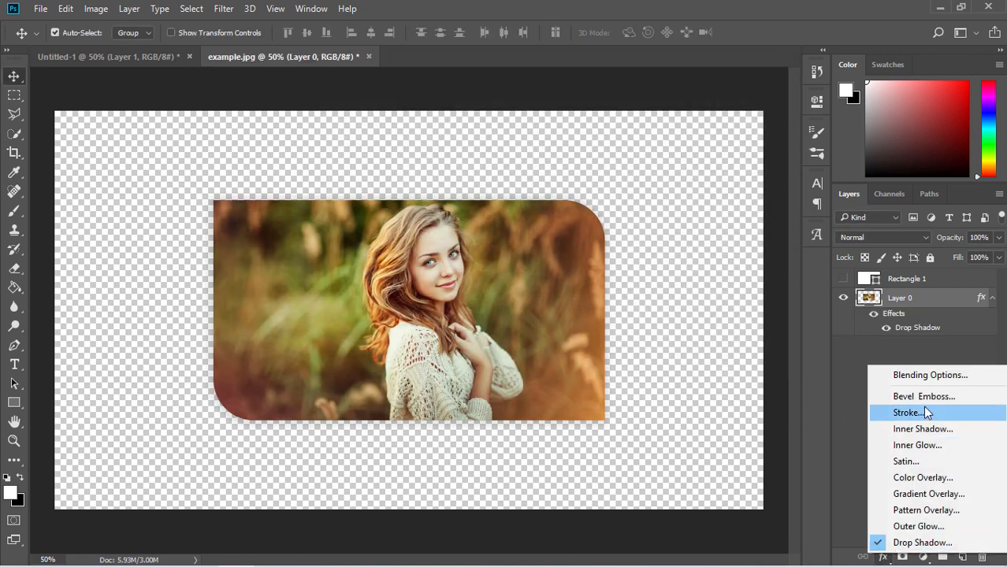
pyautogui.click(922, 406)
pyautogui.click(717, 96)
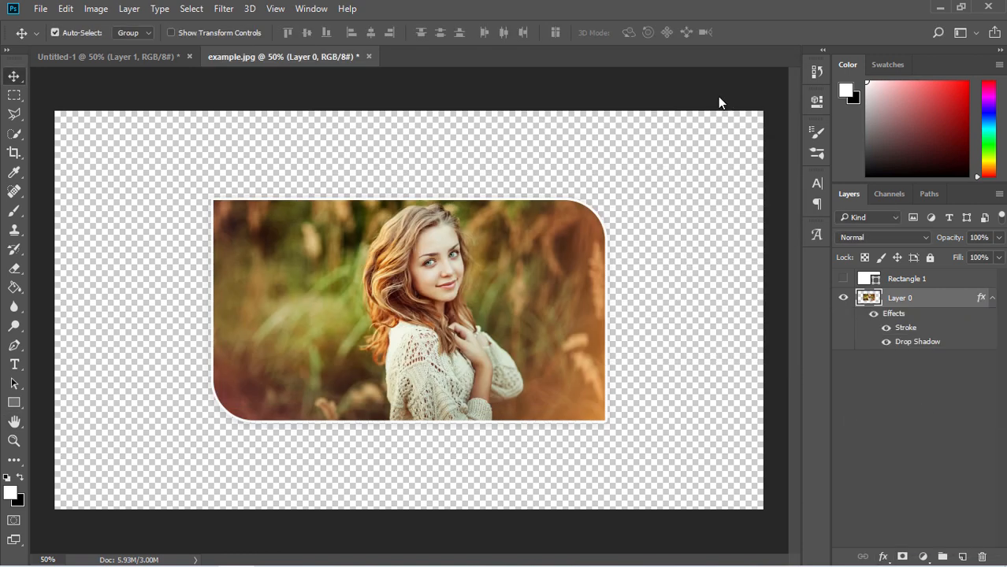
# - Add a new layer beneath the photo and fill it with white using the Paint Bucket tool
pyautogui.click(963, 557)
pyautogui.moveTo(899, 298); pyautogui.dragTo(903, 378)
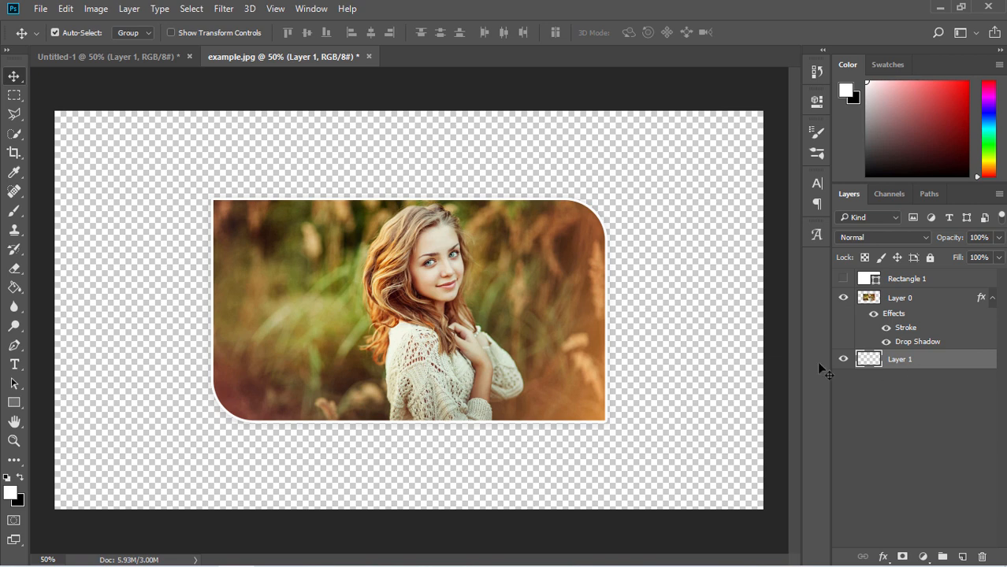
pyautogui.press('g')
pyautogui.click(556, 479)
pyautogui.press('z')
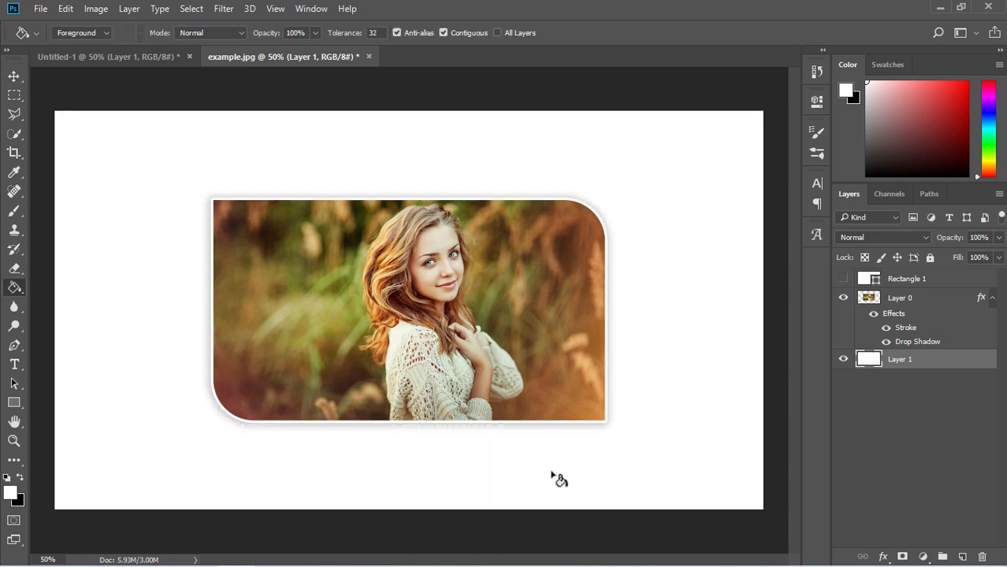
pyautogui.click(380, 293)
pyautogui.click(377, 290)
pyautogui.keyDown('alt'); pyautogui.click(498, 227); pyautogui.keyUp('alt')
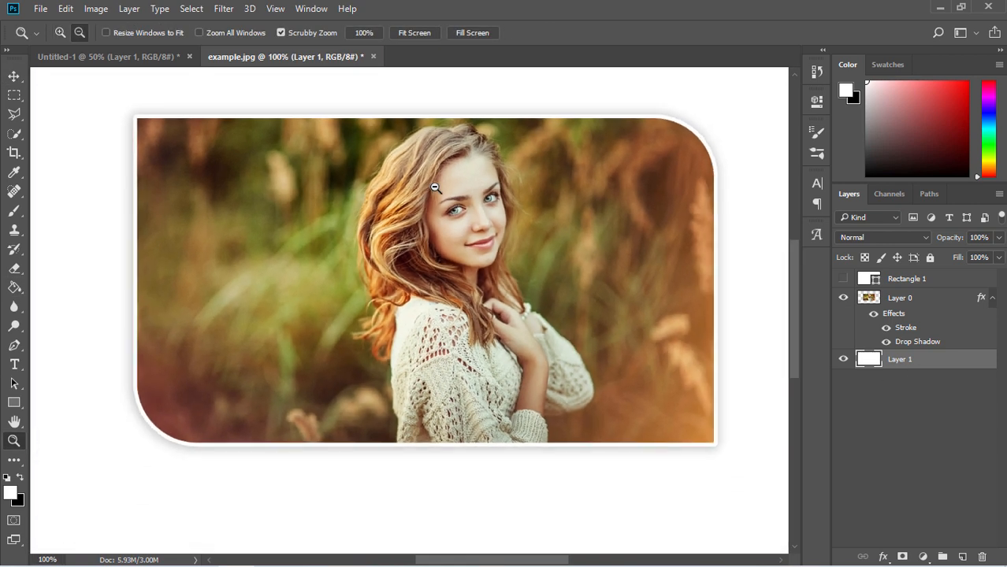
pyautogui.moveTo(511, 235); pyautogui.dragTo(499, 266)
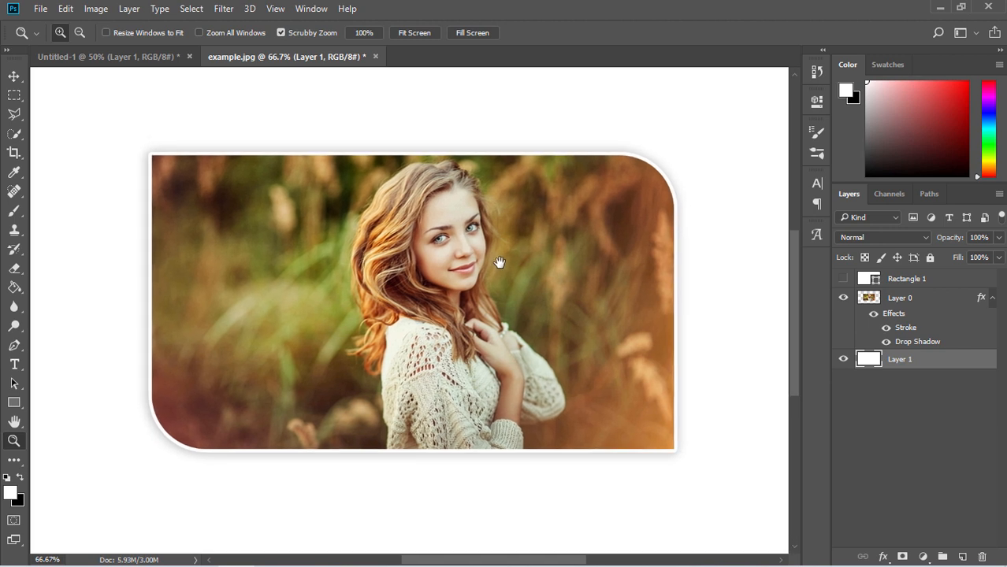